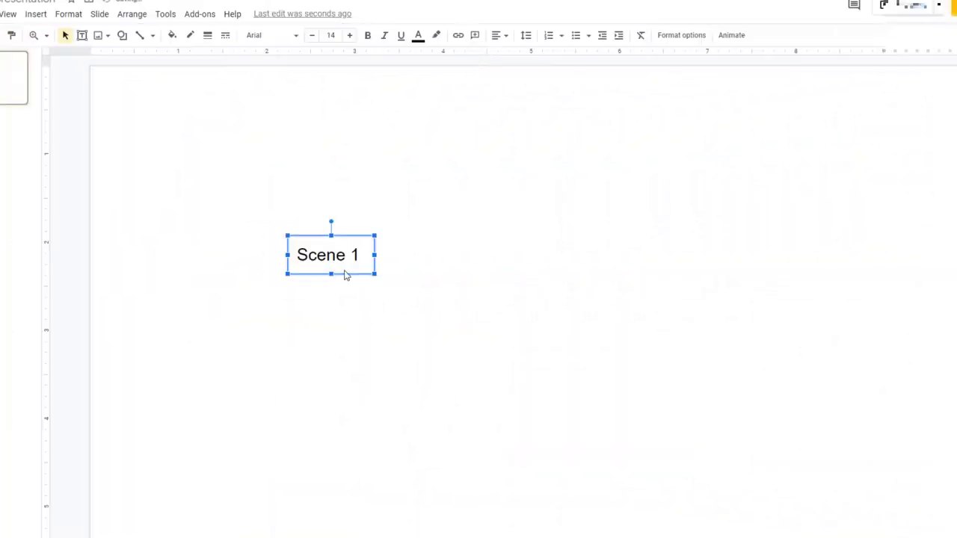
Step: Drag the Scene 1 text box right and down to the middle of the slide
drag(345, 275, 500, 314)
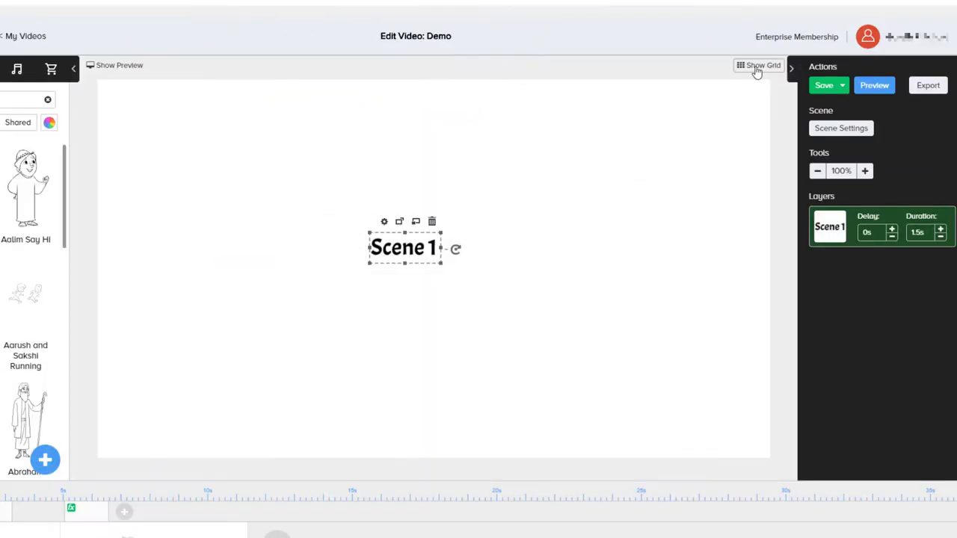
Step: Turn on Show Grid and Snap To Grid, then nudge the Scene 1 text onto the grid
click(757, 68)
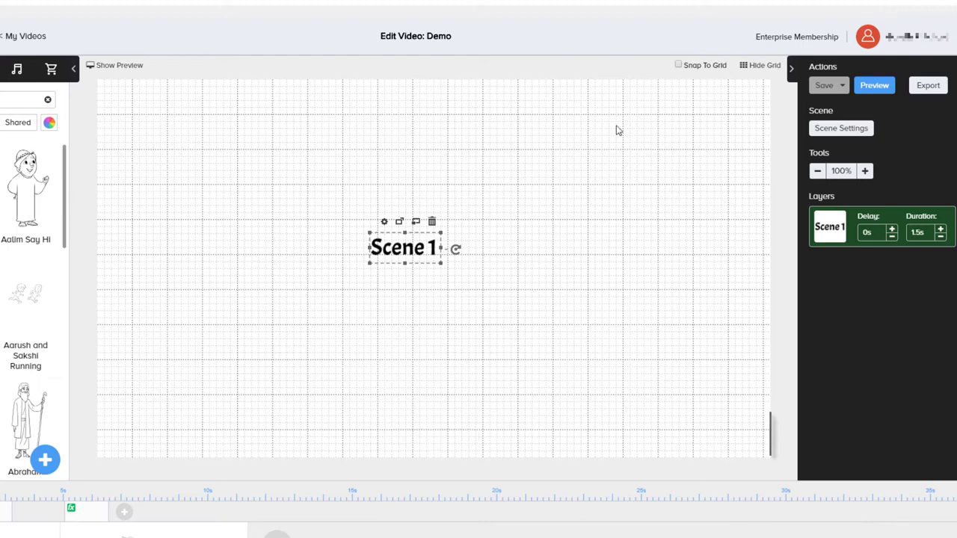
click(679, 65)
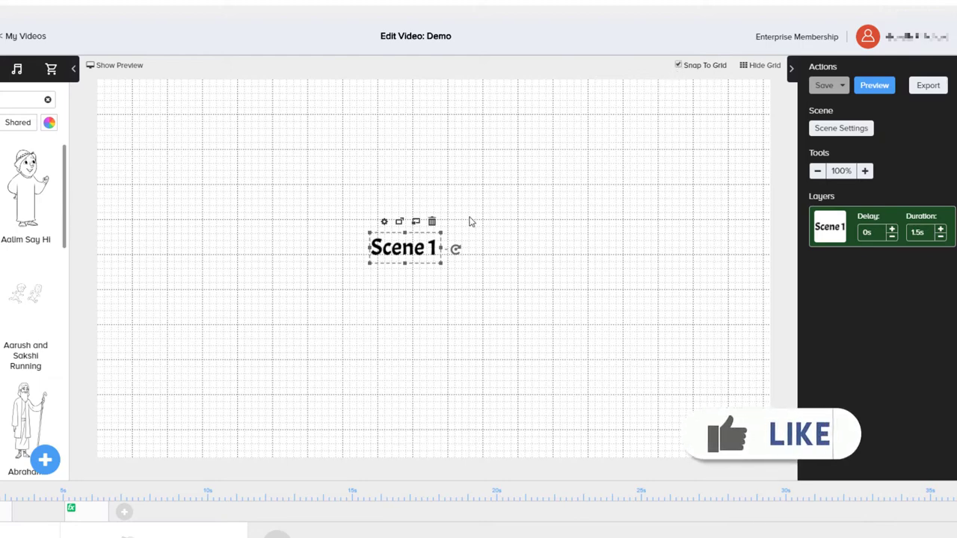
mouse_move(413, 248)
mouse_down()
mouse_move(416, 263)
mouse_move(409, 253)
mouse_move(420, 255)
mouse_up()
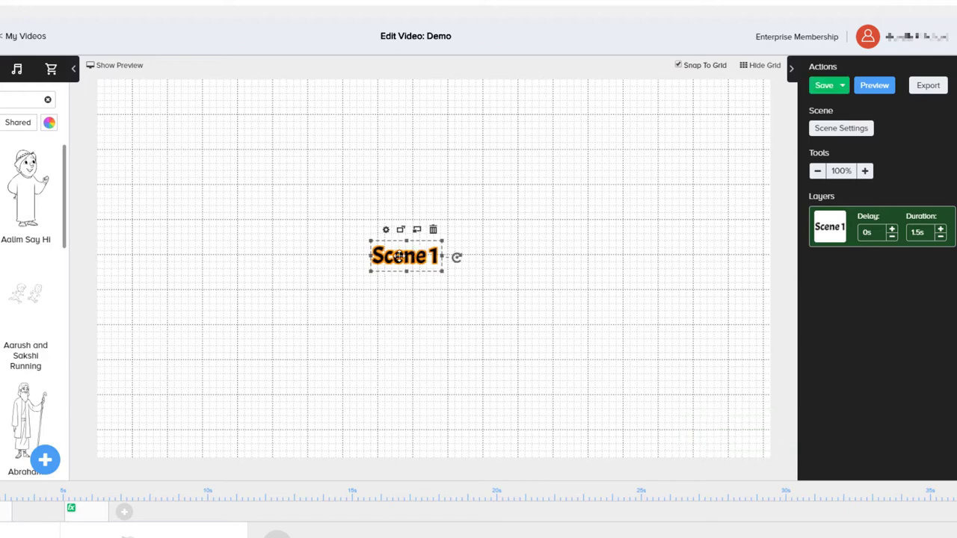
Step: Paste a copy of the Scene 1 text onto the canvas, then delete the stray copy
right_click(406, 261)
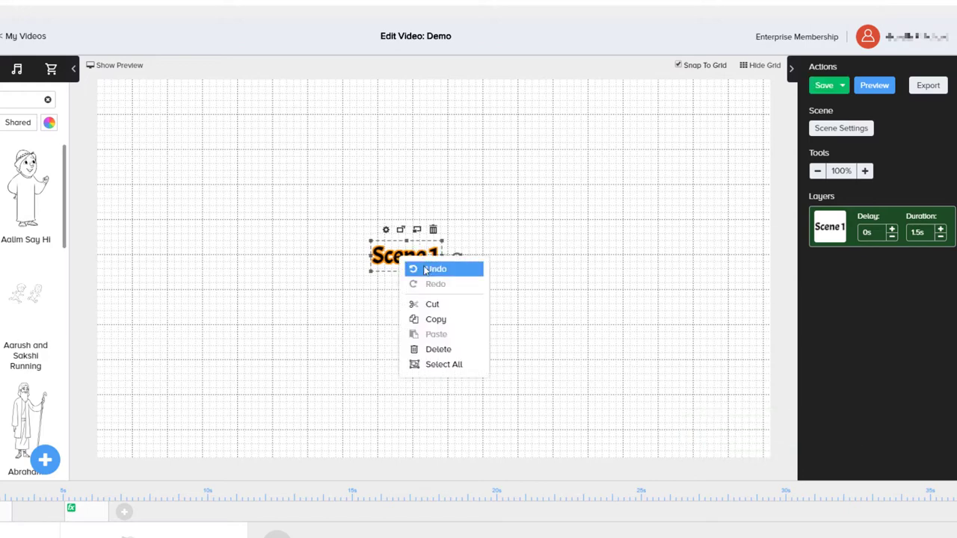
click(571, 319)
right_click(572, 317)
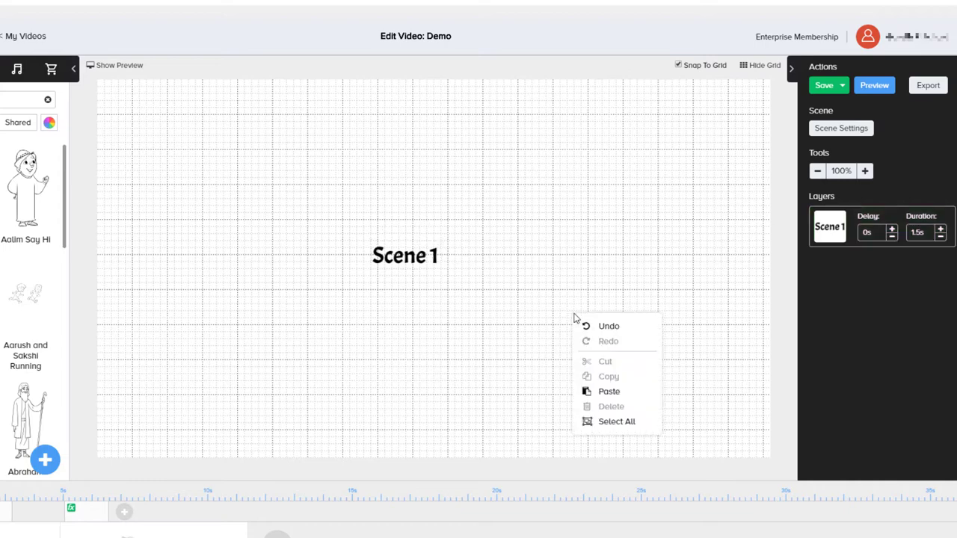
click(608, 391)
drag(428, 266, 316, 258)
click(321, 228)
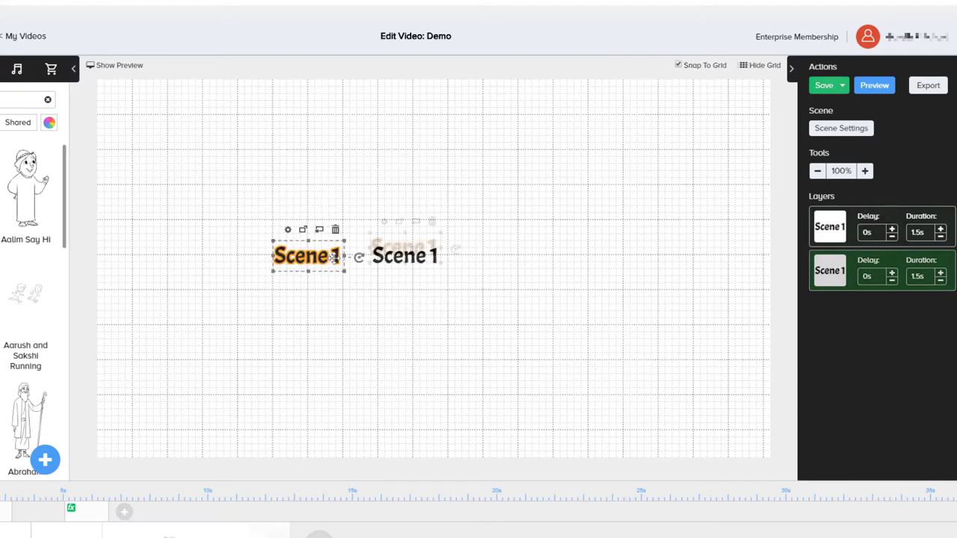
Step: Re-enable Snap To Grid and paste another Scene 1 copy beside the original
click(678, 65)
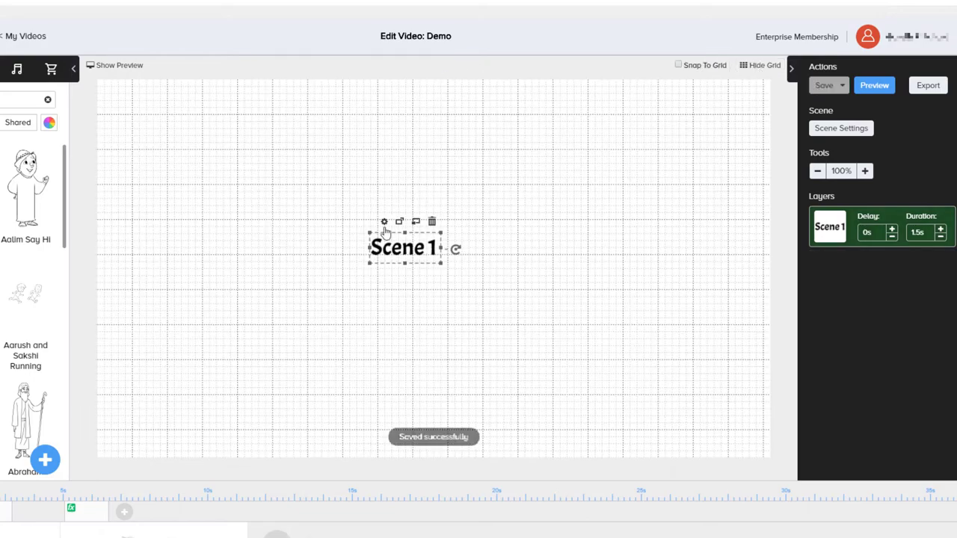
click(678, 65)
key(ctrl+v)
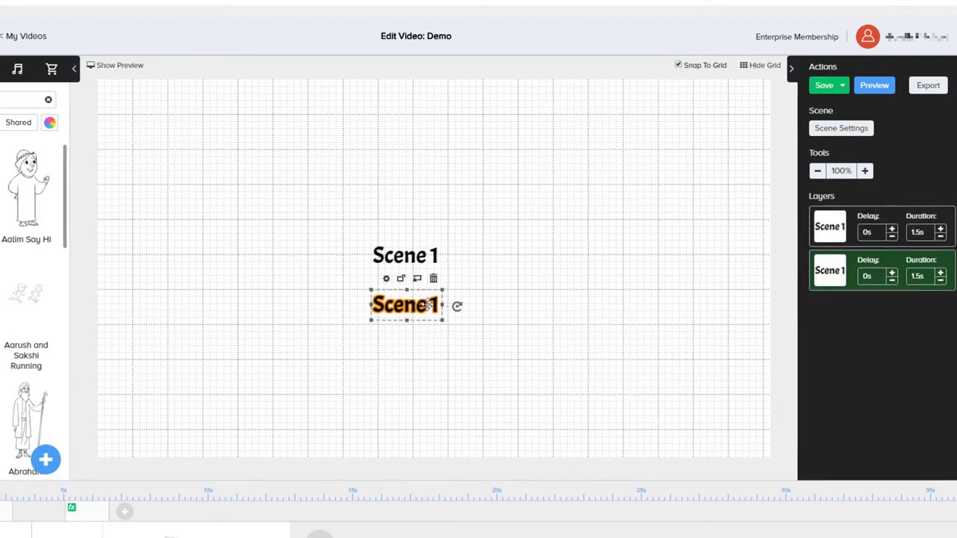
drag(429, 304, 322, 250)
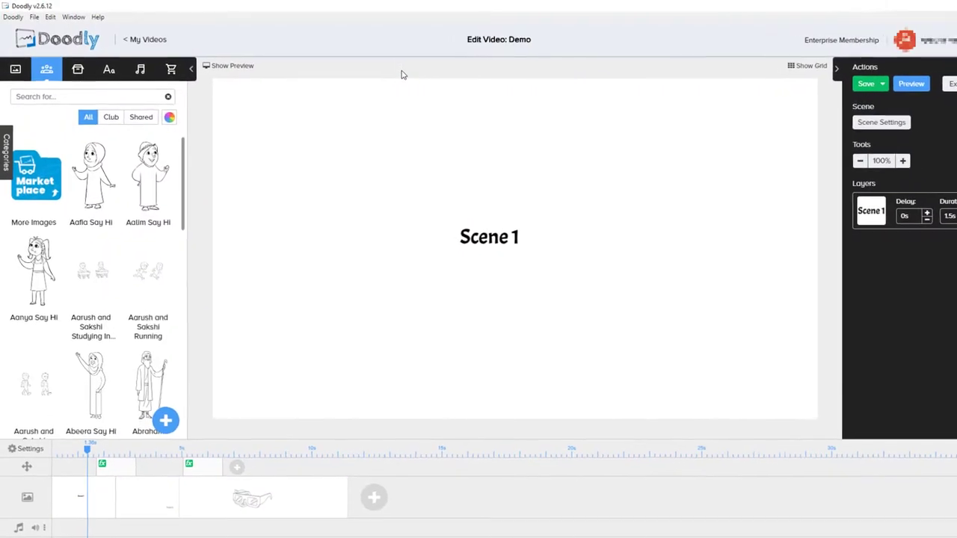
click(243, 70)
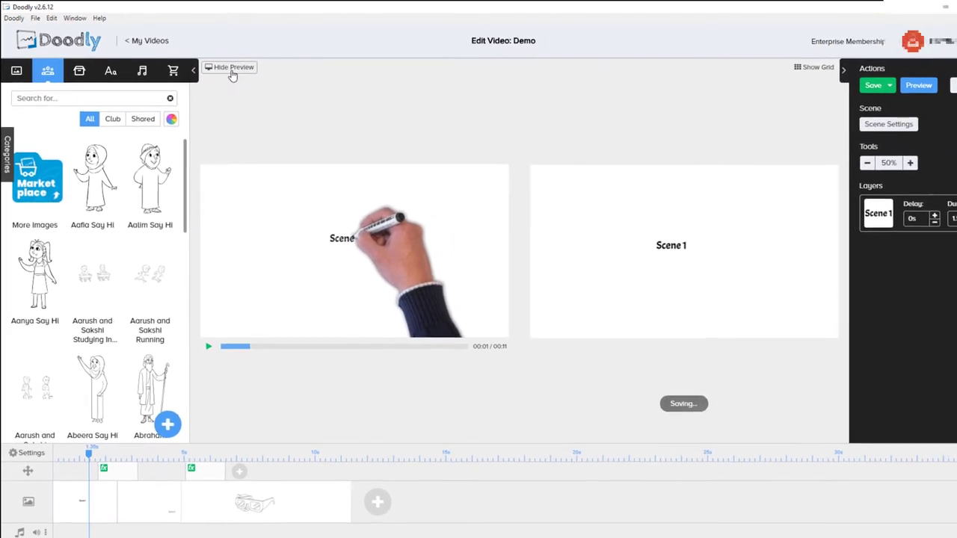
click(232, 70)
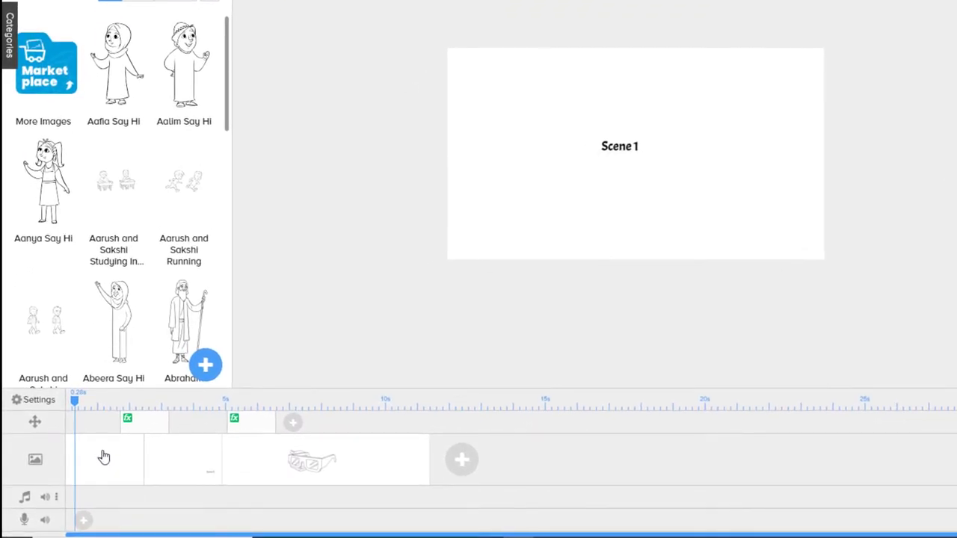
Step: Preview the first scene from its timeline menu, then close the player
right_click(104, 456)
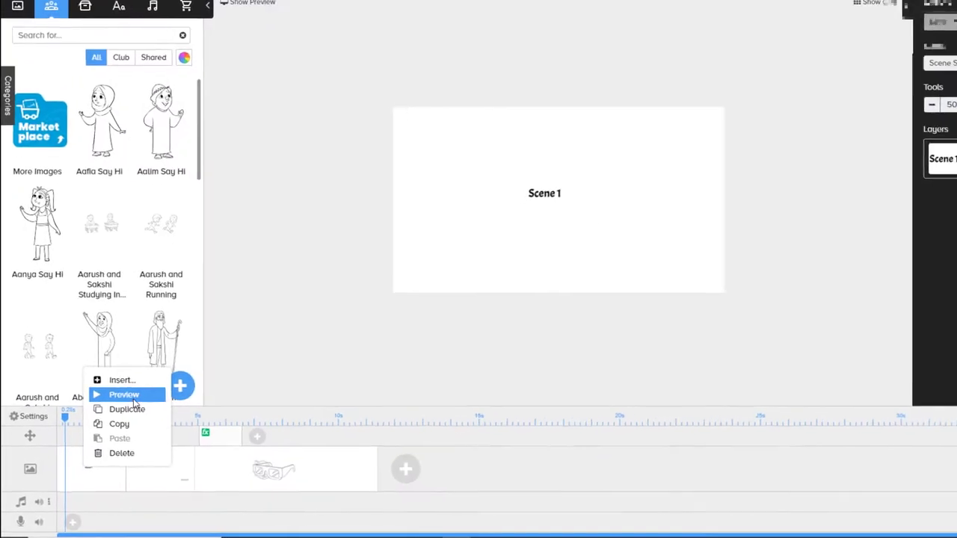
click(133, 398)
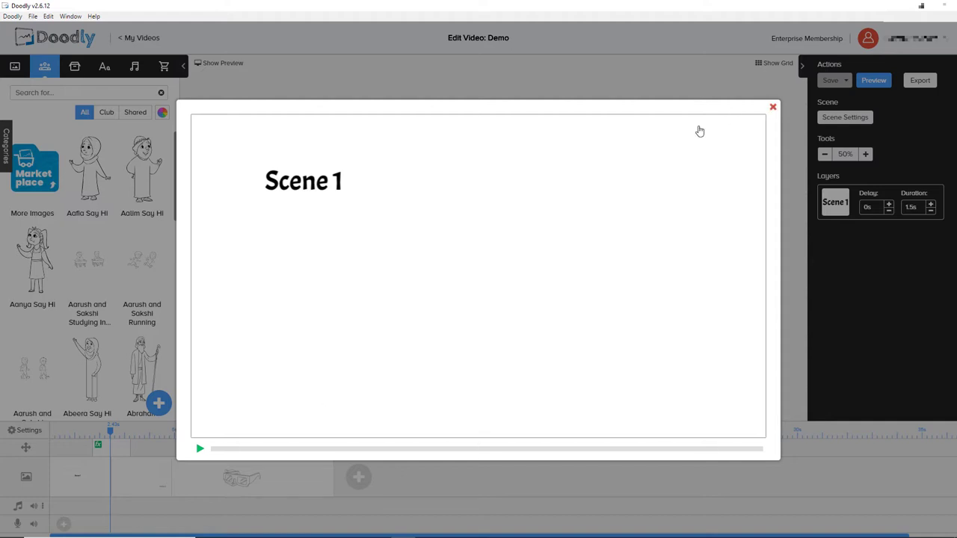
click(772, 107)
Step: Bring Scene 2 onto the canvas and preview its transition from Scene 1, then stop playback
click(154, 480)
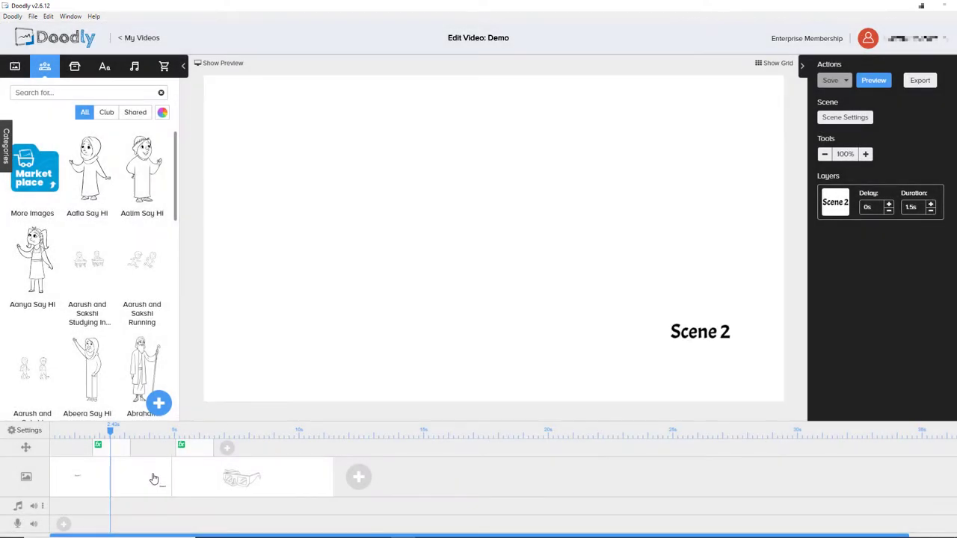
right_click(154, 472)
click(183, 416)
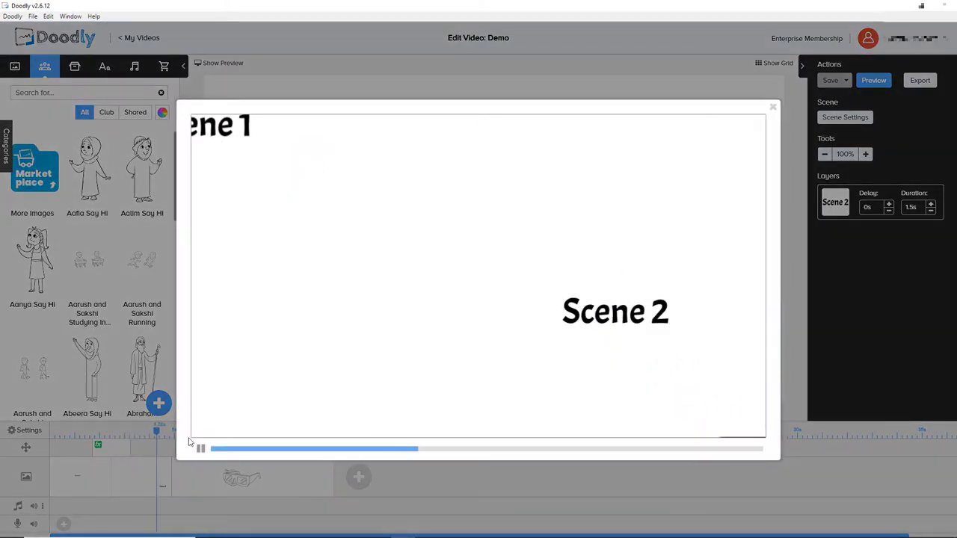
click(199, 449)
Step: Close the scene preview player and preview the whole 'Demo' video
click(172, 385)
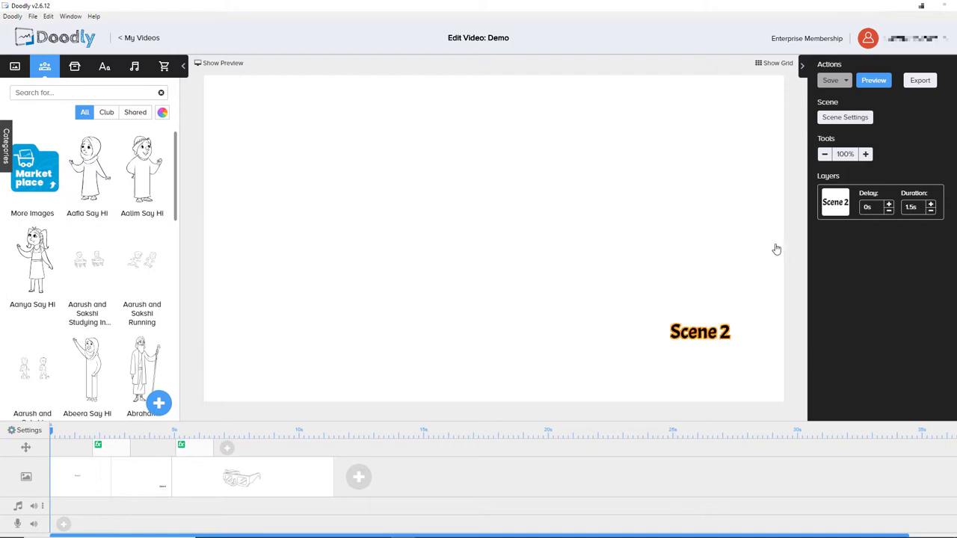
click(876, 82)
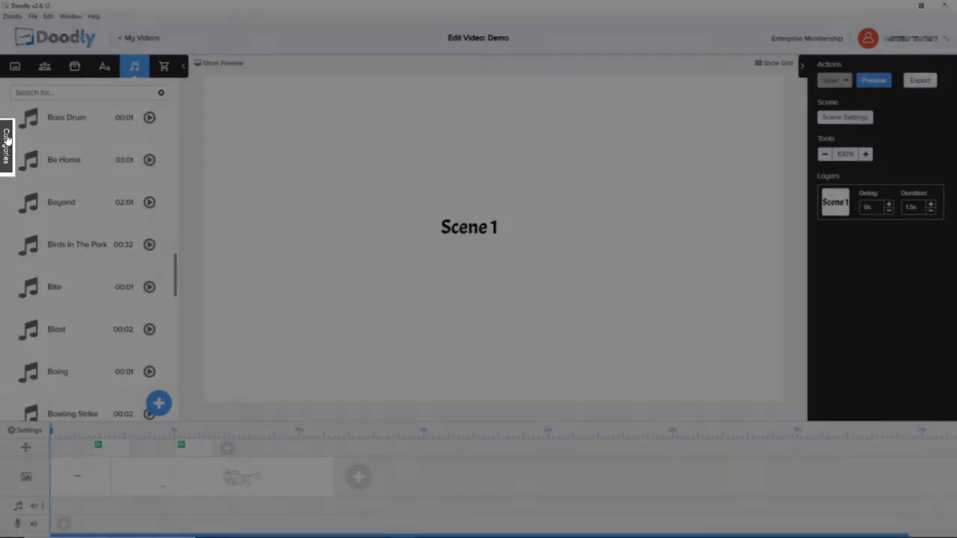
Step: Filter the sound library to the Music category and scroll through the tracks
click(6, 138)
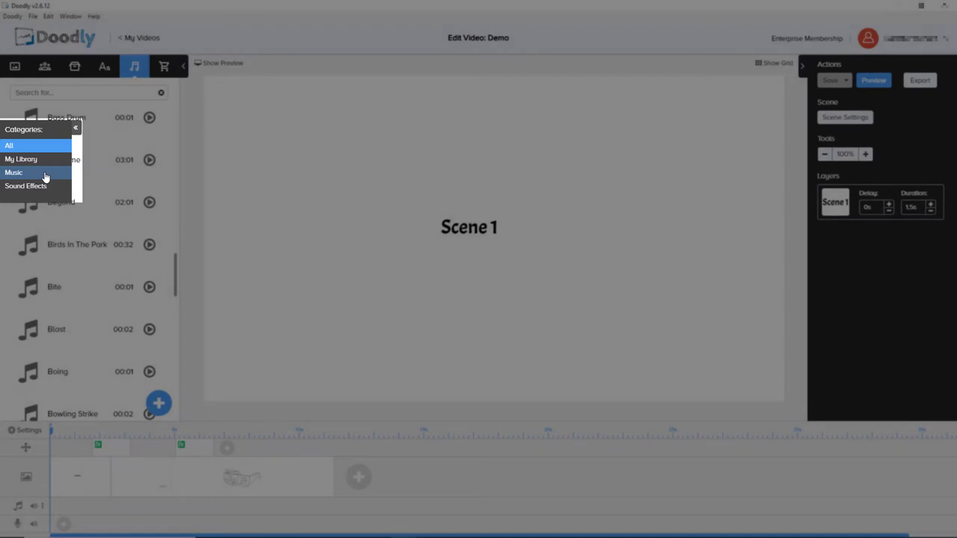
click(45, 175)
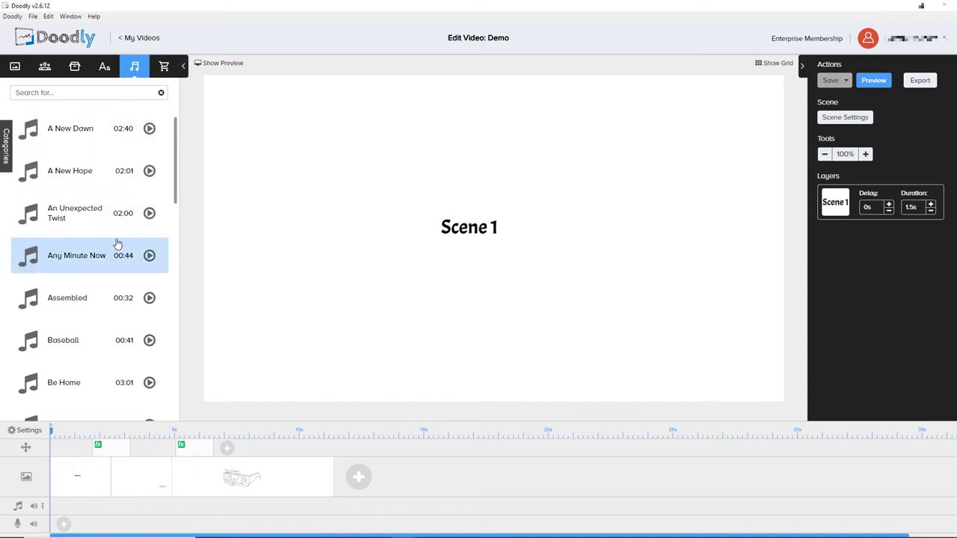
scroll(110, 275, down, 5)
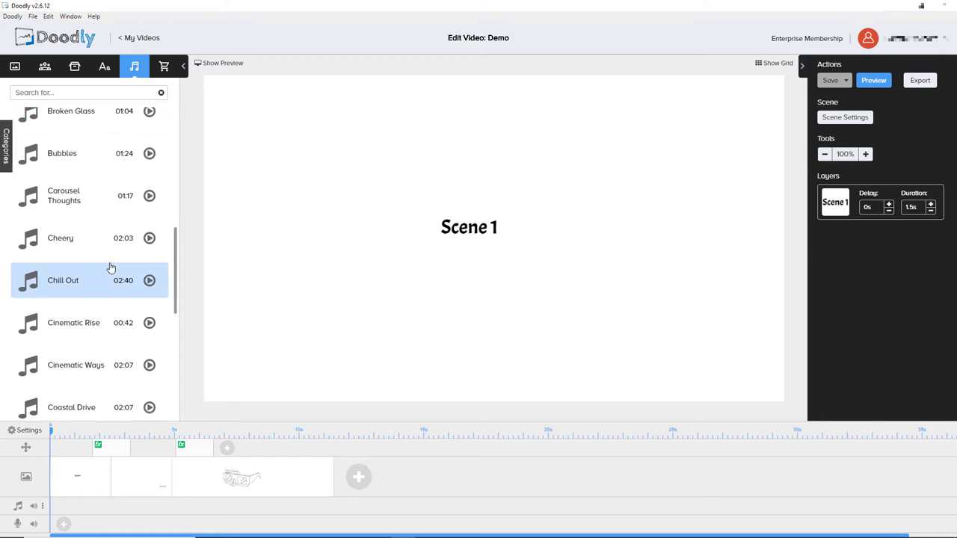
Step: Switch the library to Props and filter the images by the Brand category
click(77, 73)
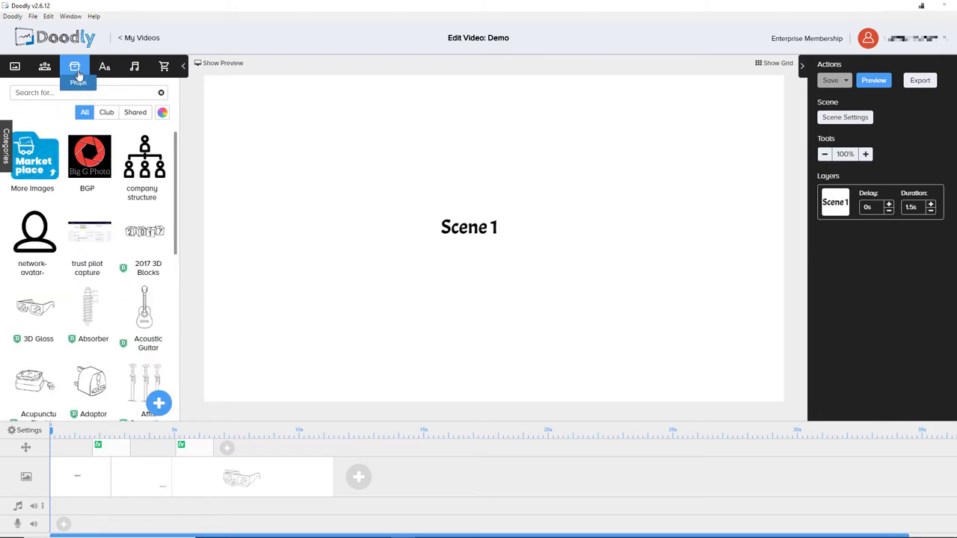
click(5, 138)
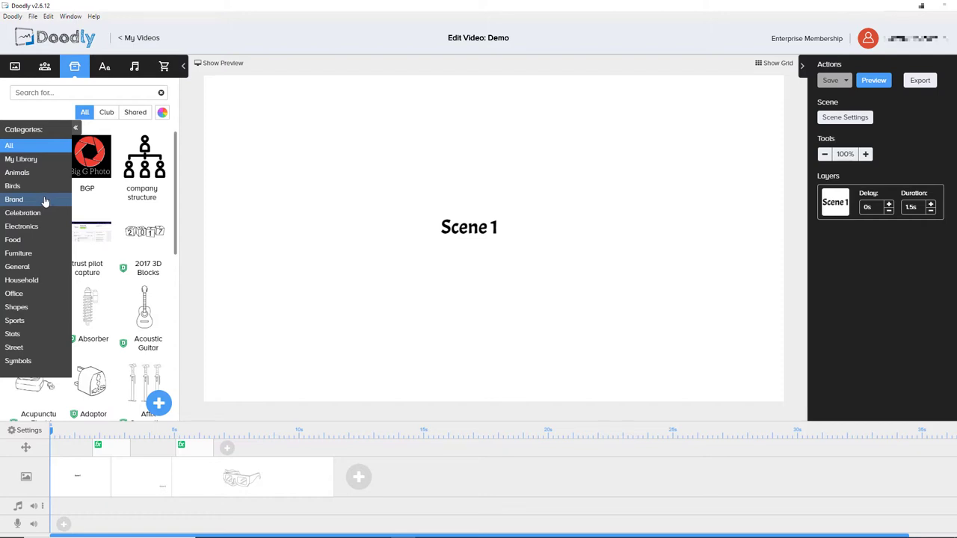
click(45, 201)
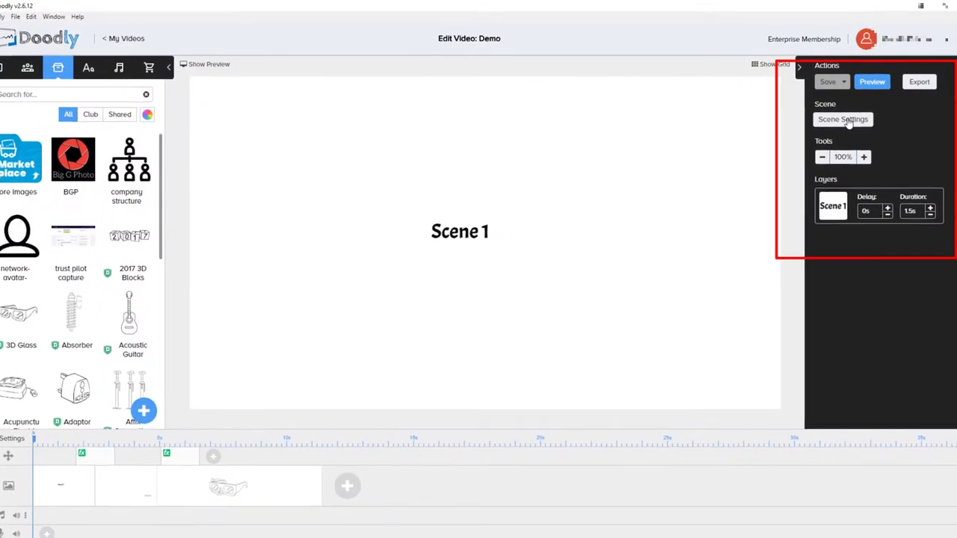
Step: Apply Scene 1 settings with subtitle 'This is scene1 of 7' and 0.5s extra end time
click(846, 121)
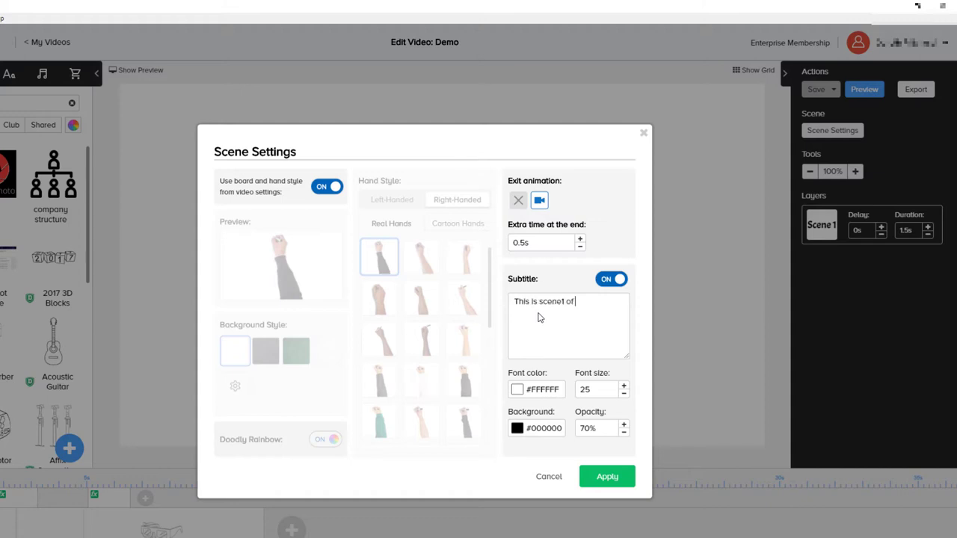
click(602, 477)
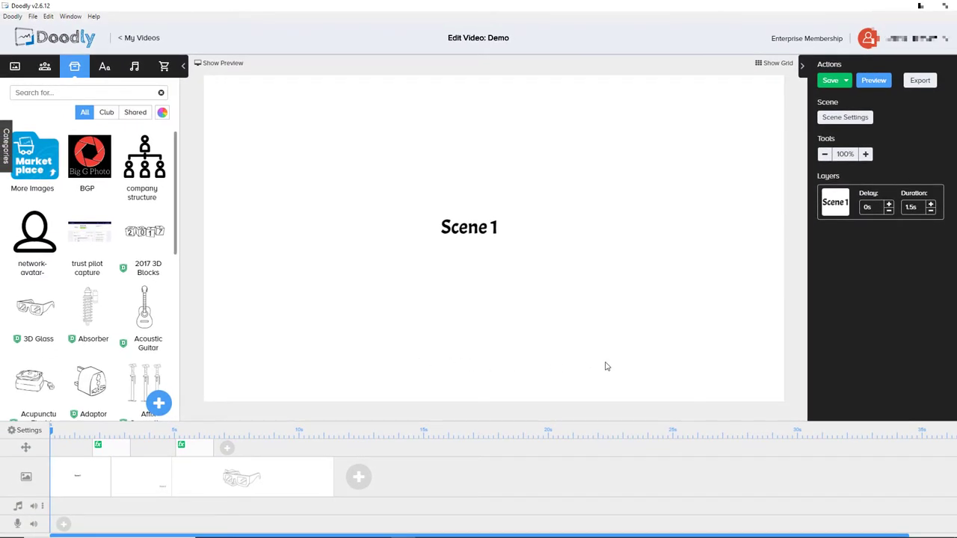
Step: Turn on Show Preview and play the video from the start
click(237, 64)
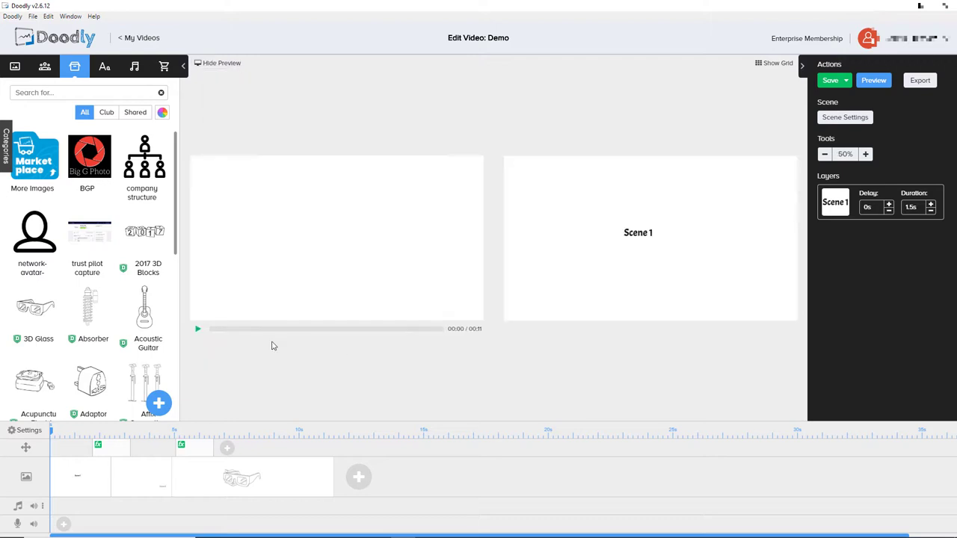
click(196, 331)
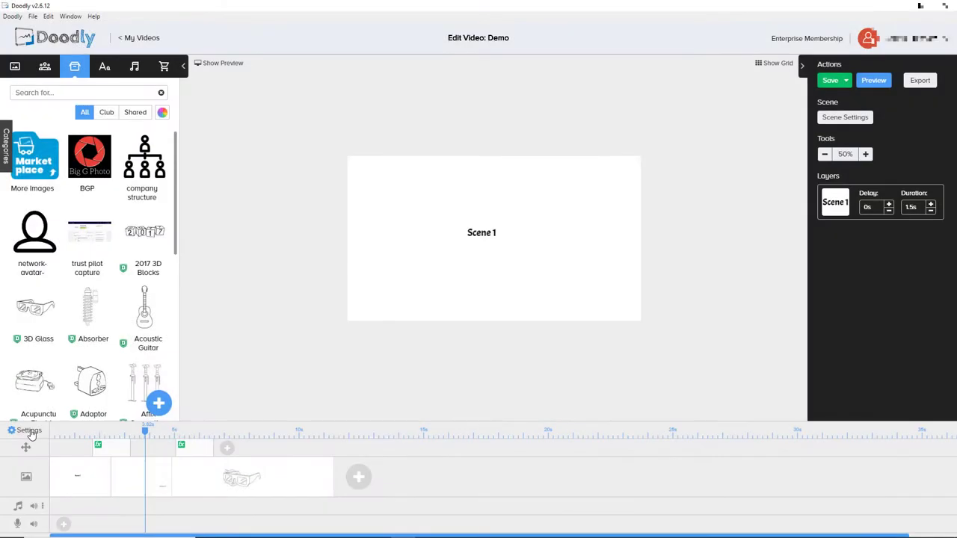
Step: In Video Settings, compare left- and right-handed hands, keep right-handed, and view cartoon hands
click(30, 432)
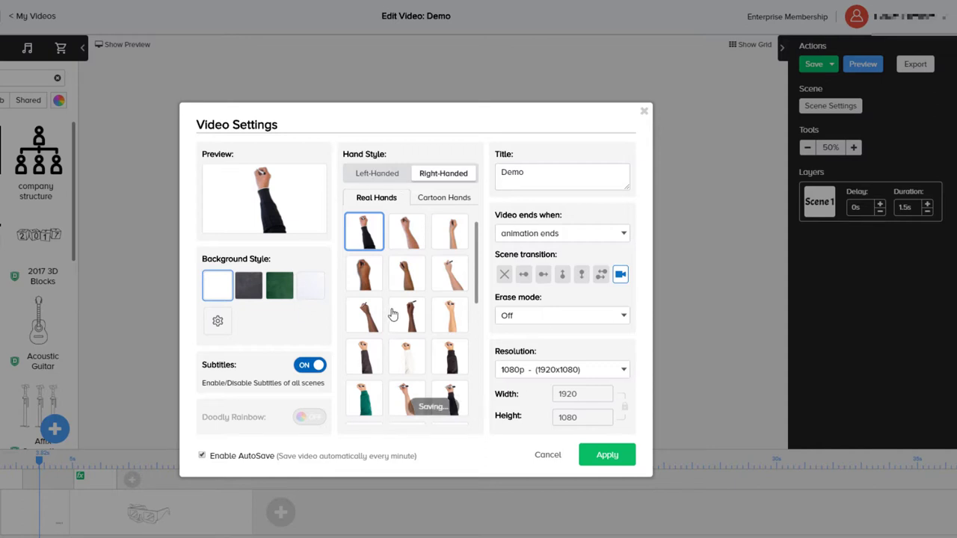
click(377, 174)
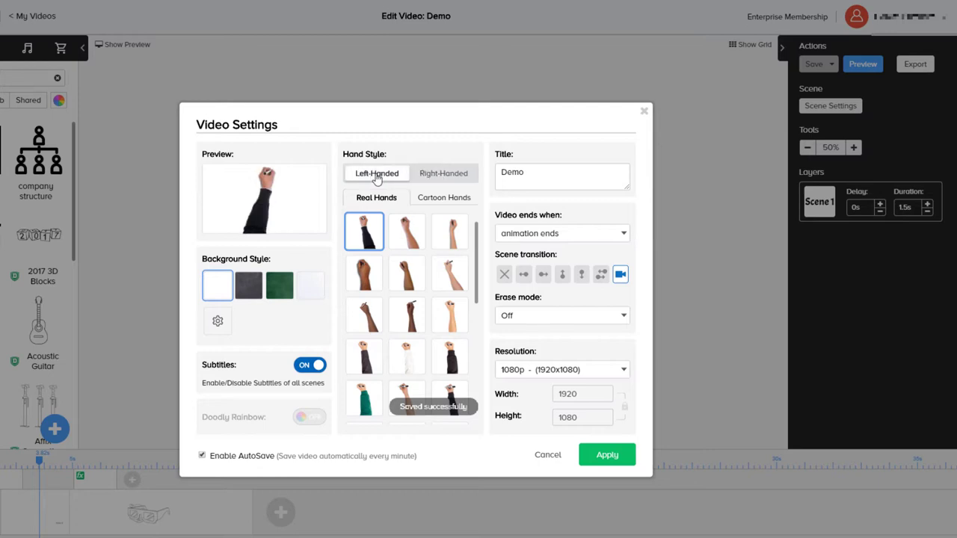
click(429, 176)
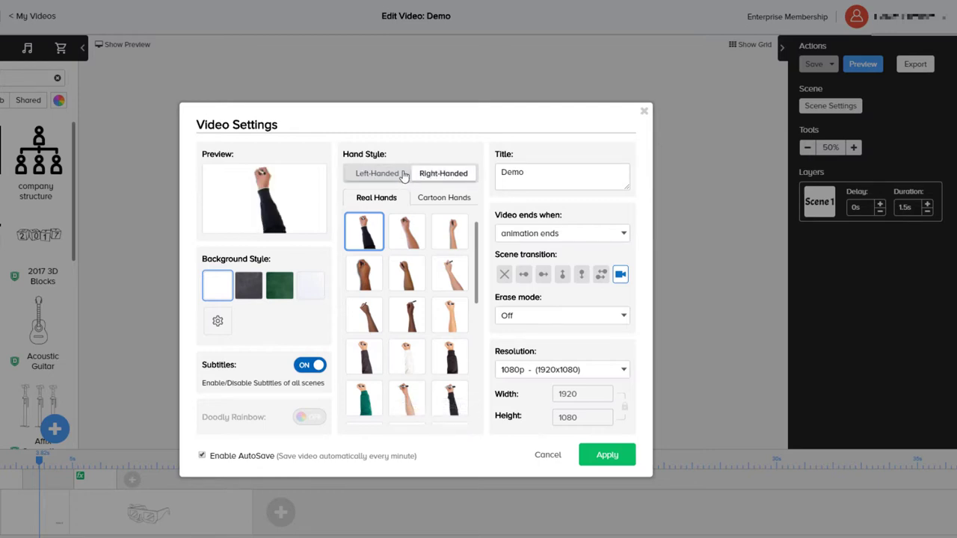
click(405, 175)
click(427, 177)
click(426, 198)
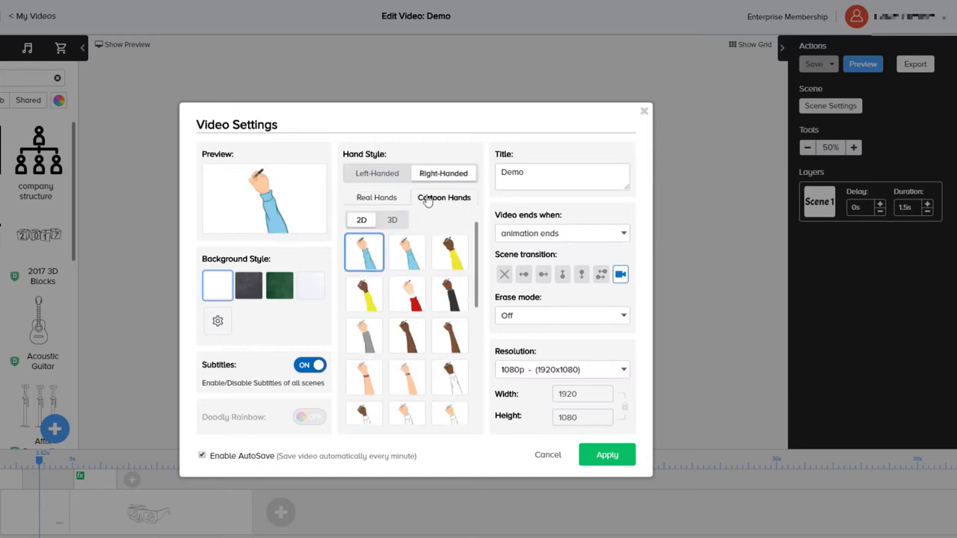
Step: Keep the video ending when animation ends and set the scene transition to Swipe right
click(577, 237)
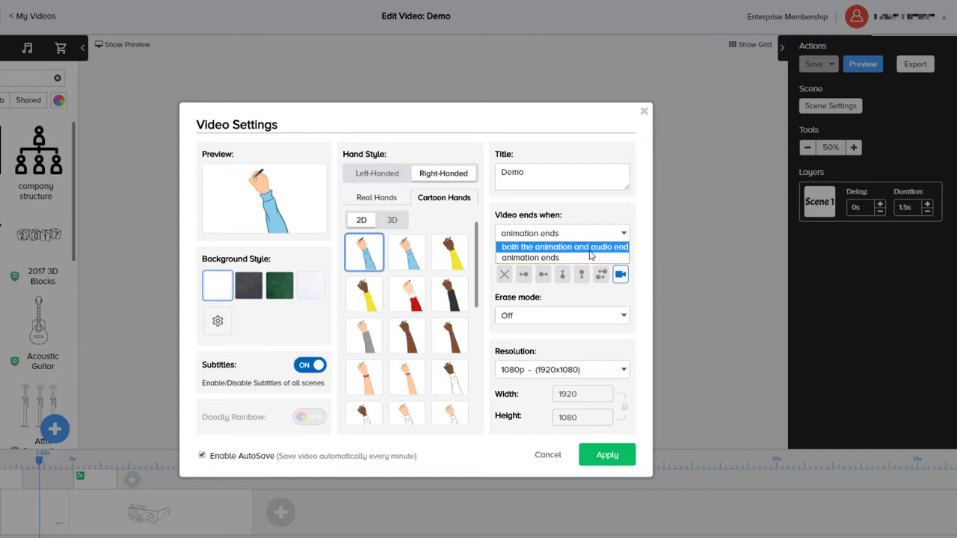
click(577, 208)
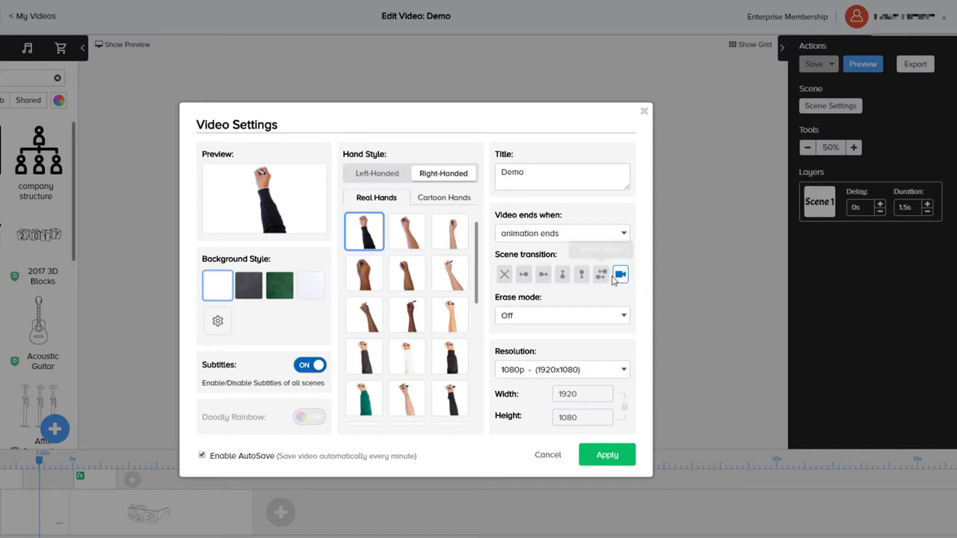
click(543, 275)
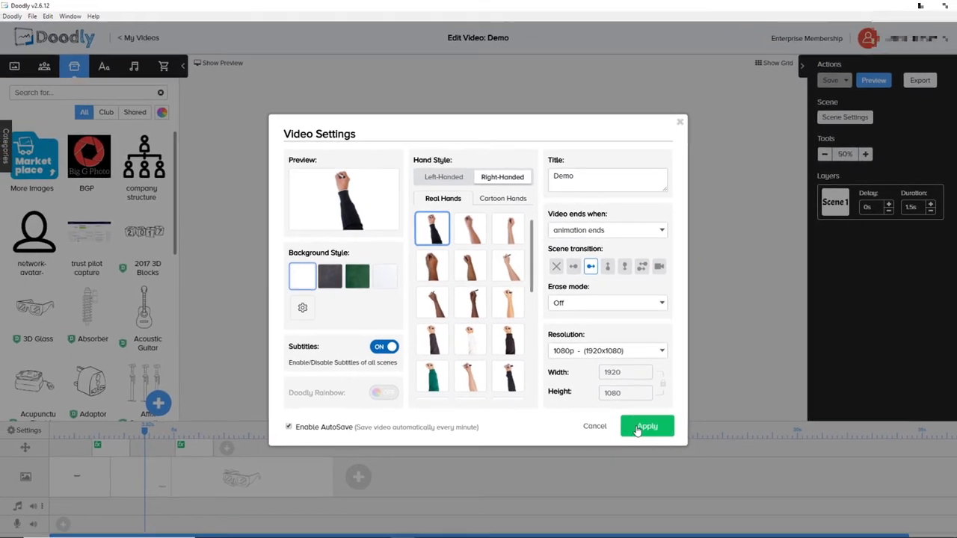
Step: Apply the Swipe right transition and preview Scene 1 sliding in from the start
click(626, 430)
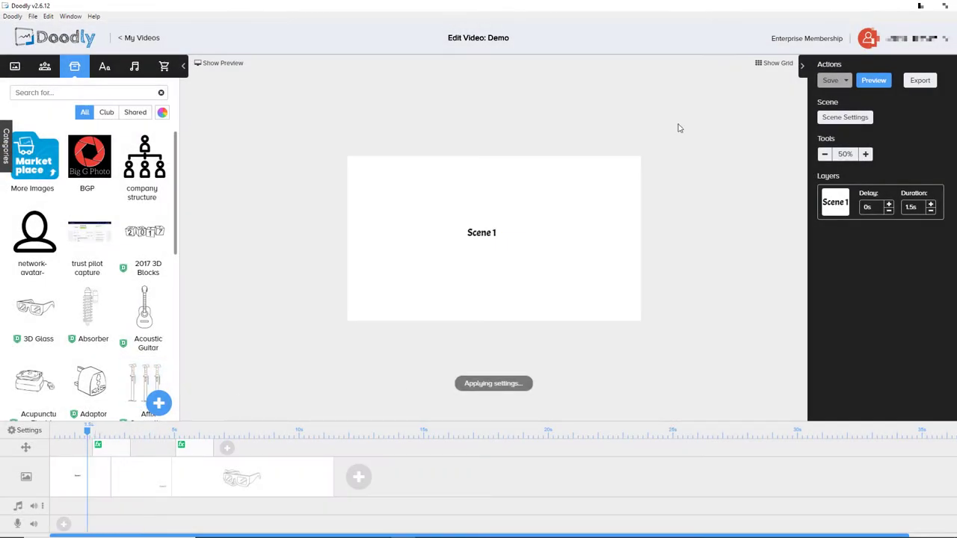
click(871, 80)
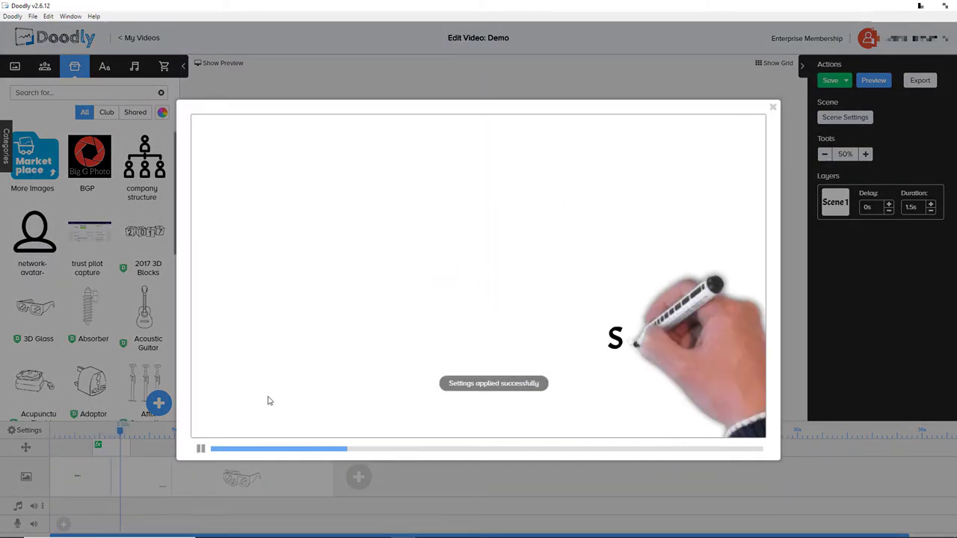
click(217, 449)
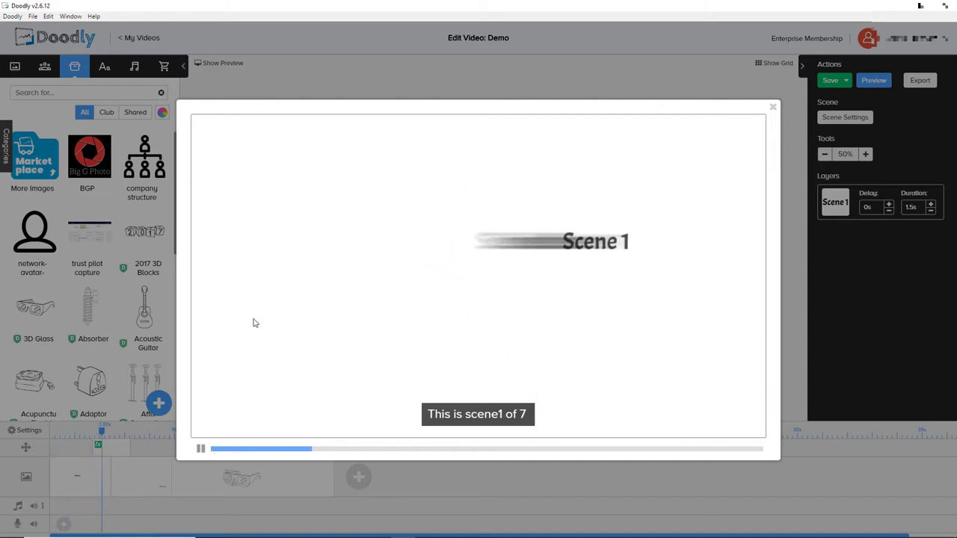
click(200, 448)
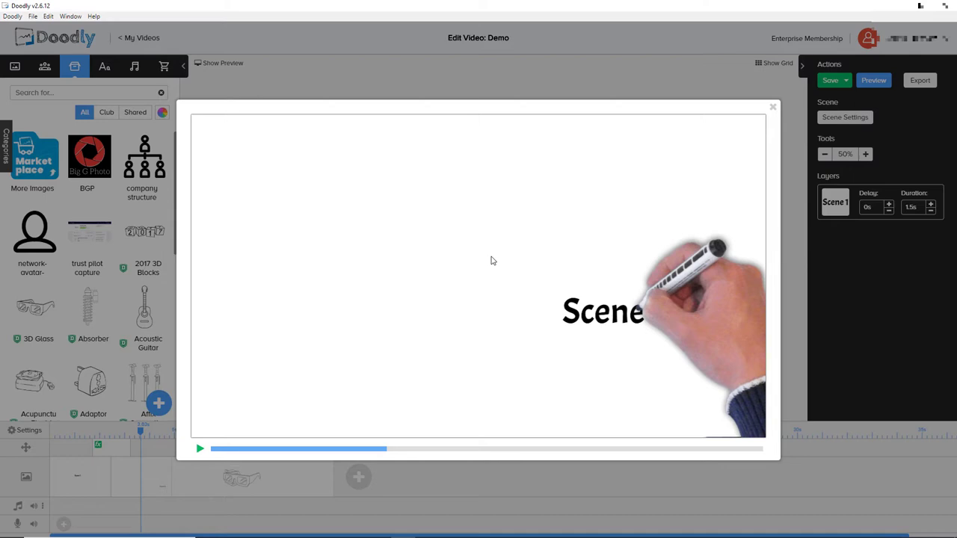
click(772, 109)
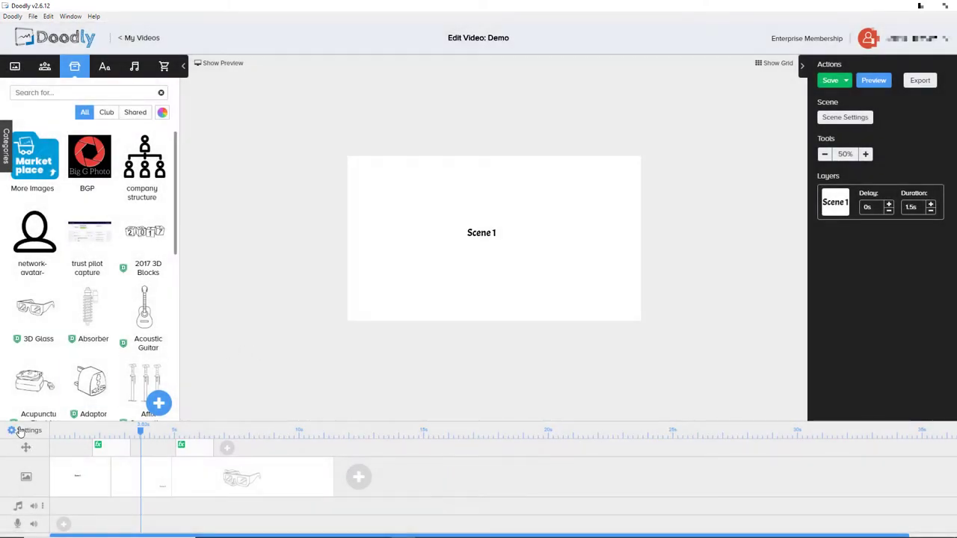
Step: Switch the scene transition to the camera pan & zoom move and confirm its pan-zoom settings
click(23, 430)
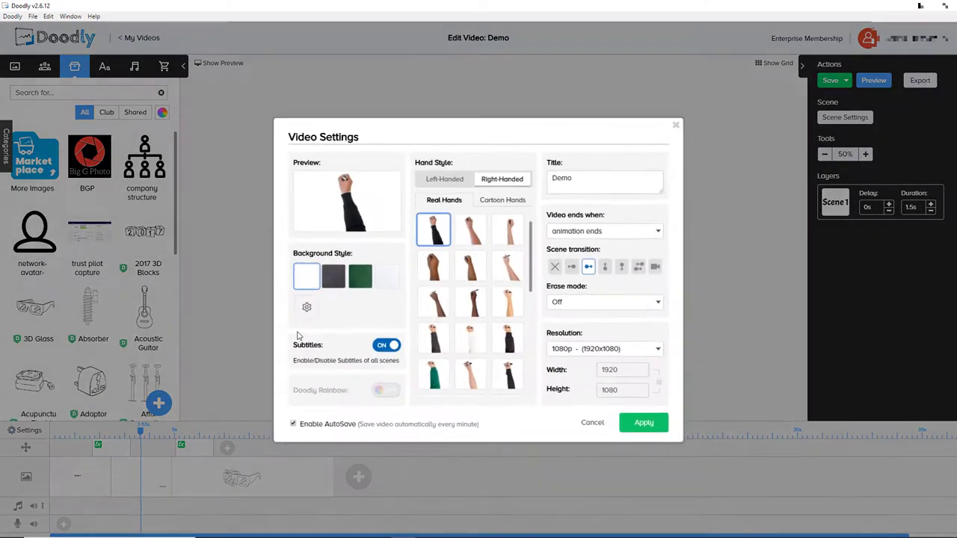
click(659, 266)
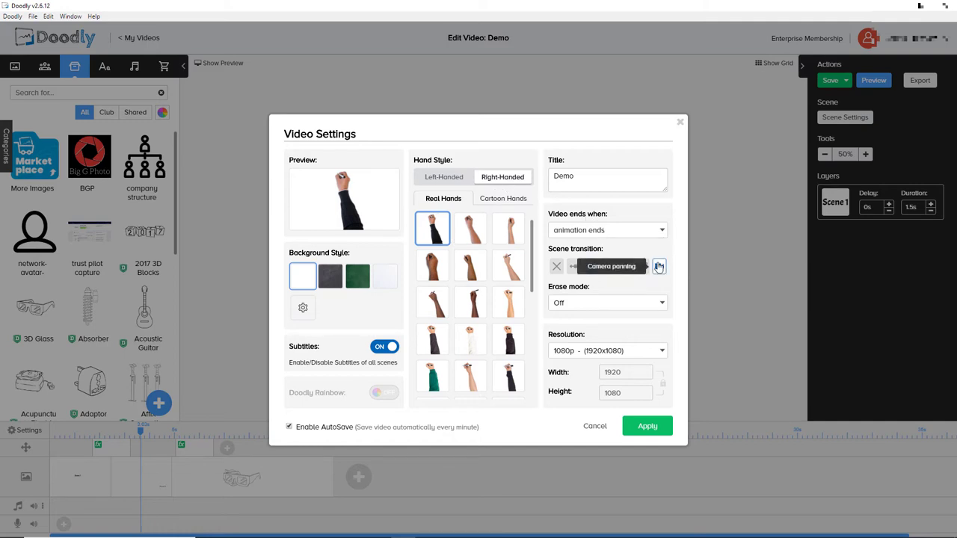
click(644, 426)
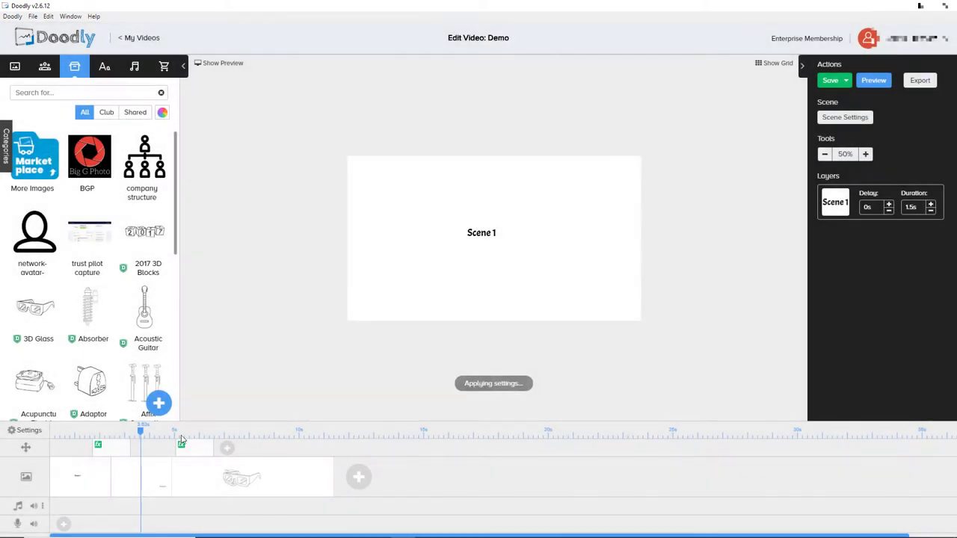
click(98, 445)
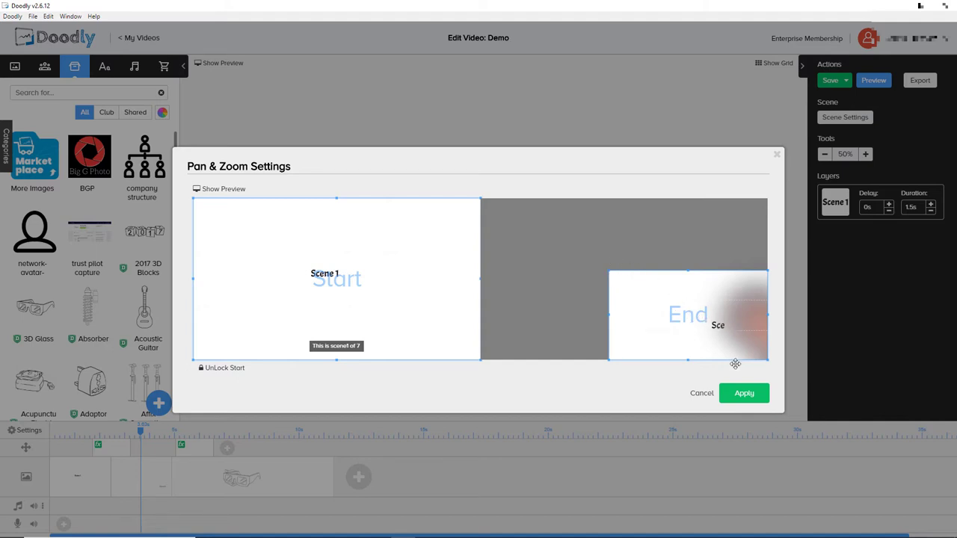
click(757, 394)
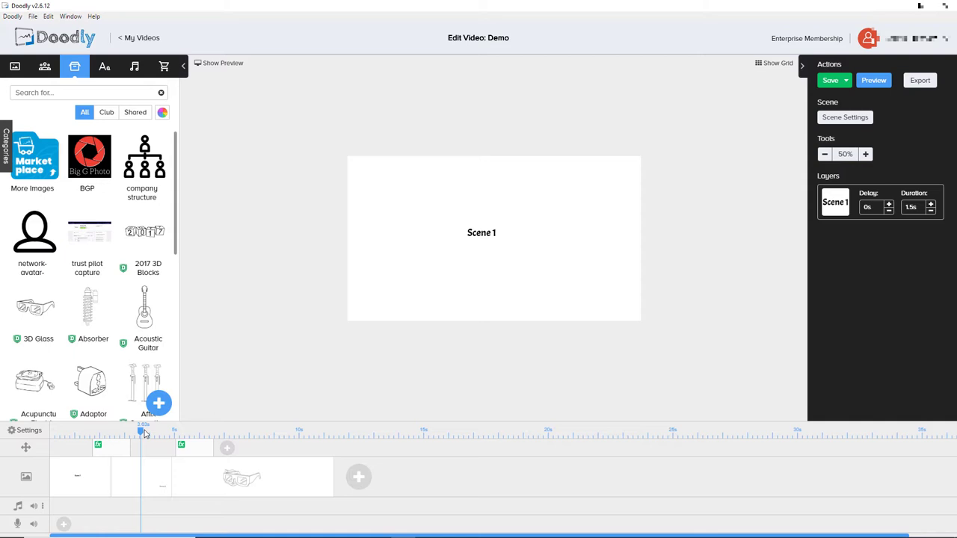
Step: Rewind to about 1.2 s and preview the panning transition, then close the preview
drag(140, 433, 80, 432)
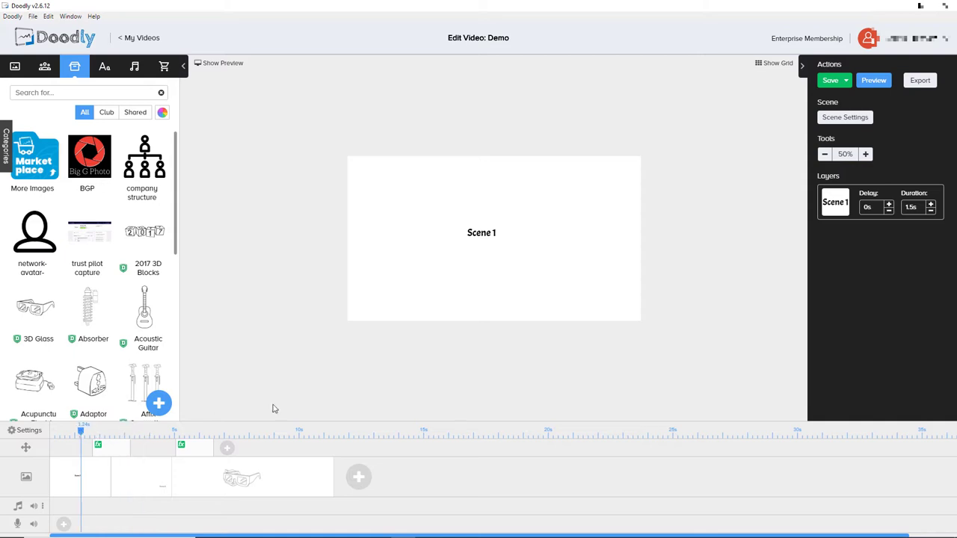
click(879, 81)
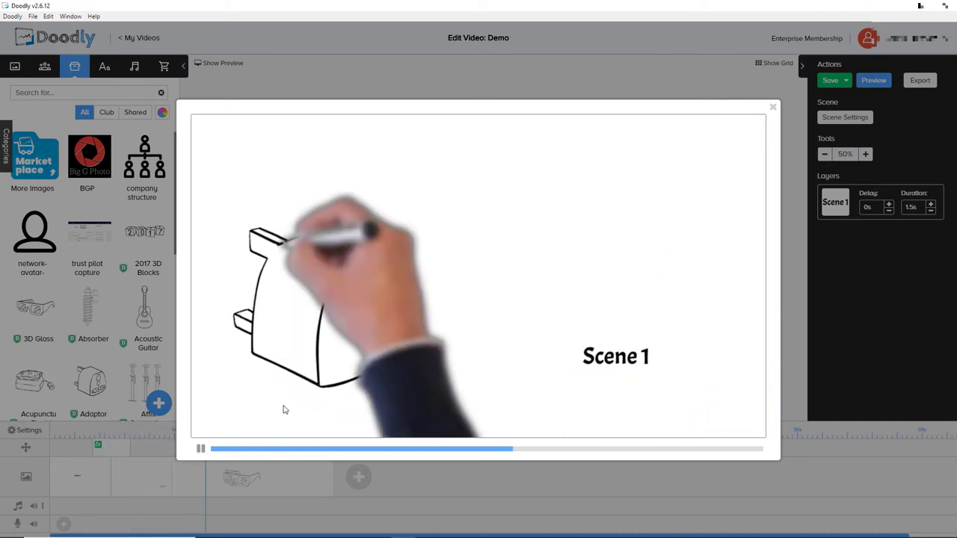
click(284, 406)
click(773, 110)
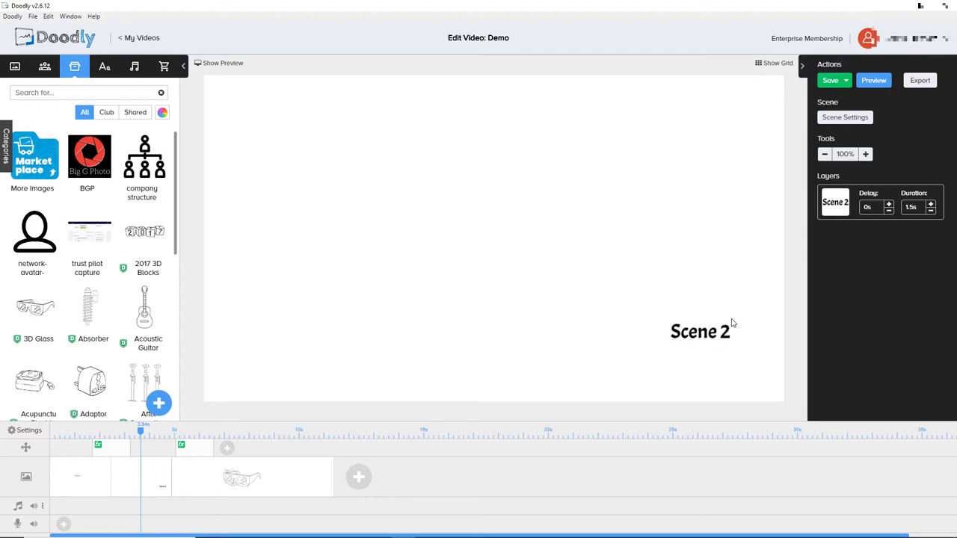
Step: Inspect Scene 1's pan and zoom settings without changing them, then return to Scene 1
click(75, 480)
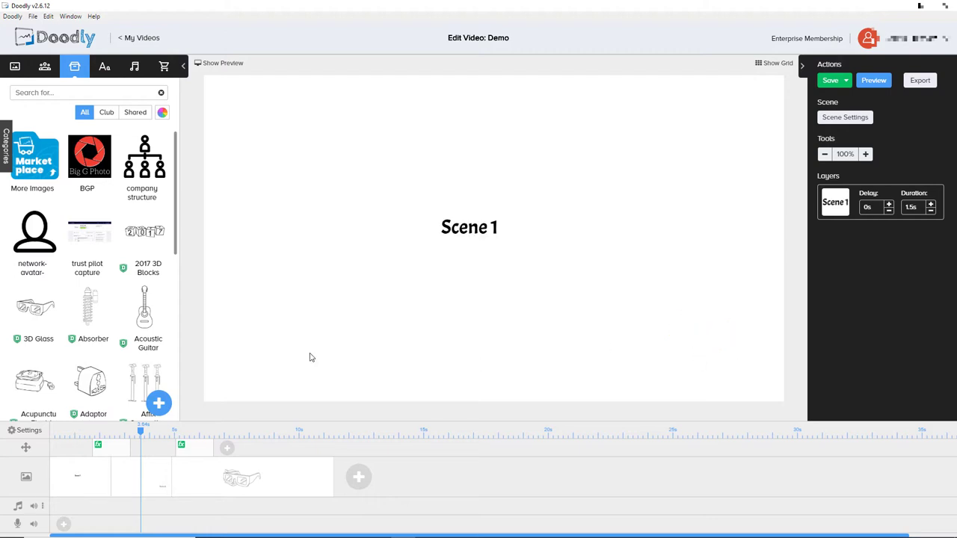
click(119, 433)
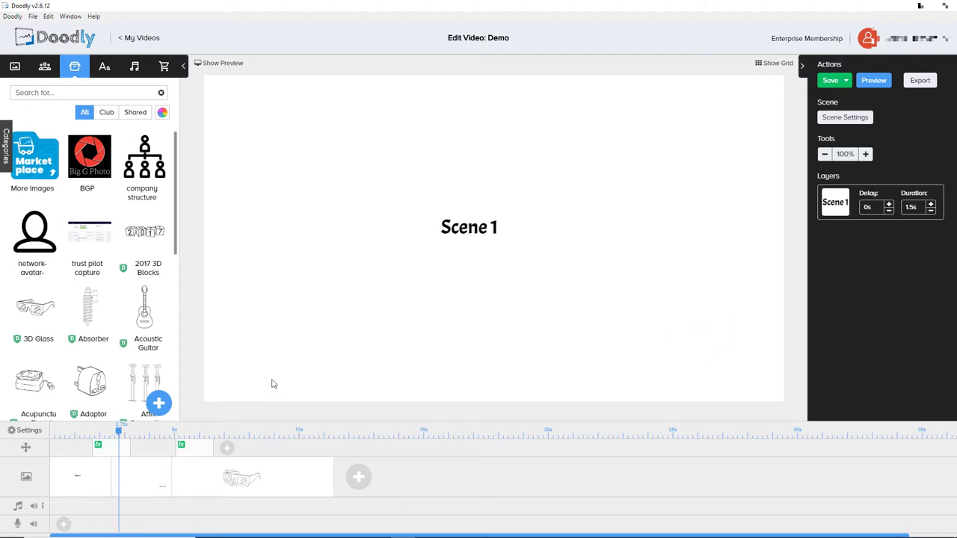
click(105, 449)
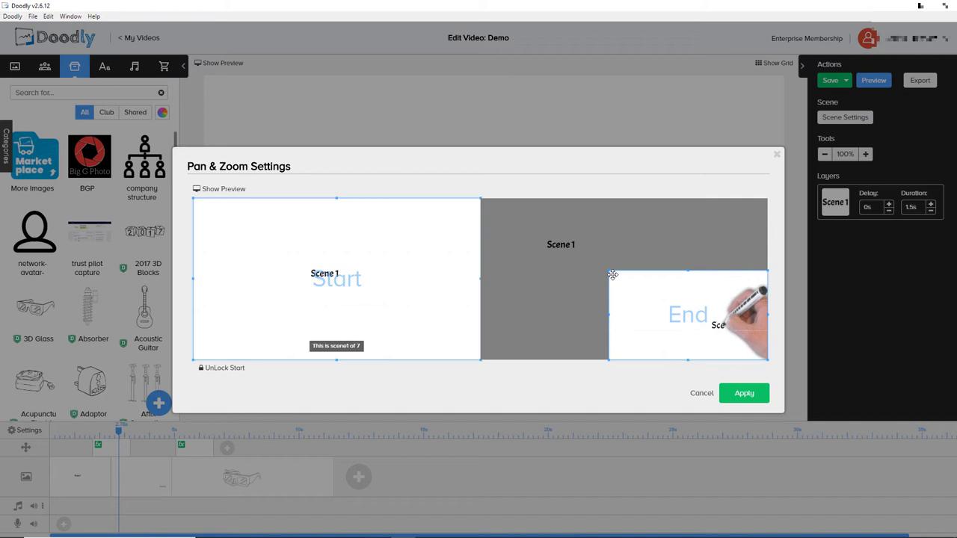
click(701, 393)
click(145, 471)
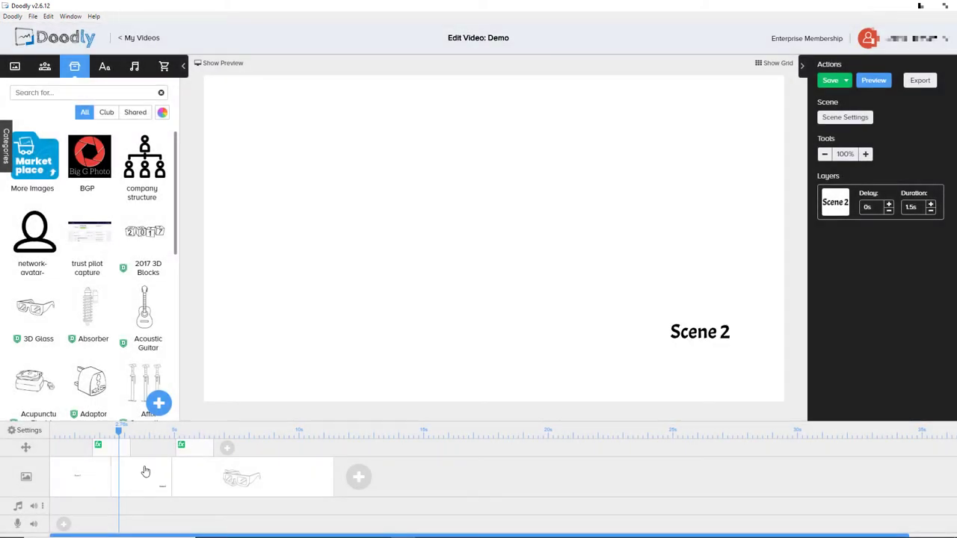
click(92, 474)
Step: Move the Scene 1 text to the canvas's right side and re-apply the pan and zoom
drag(473, 231, 695, 292)
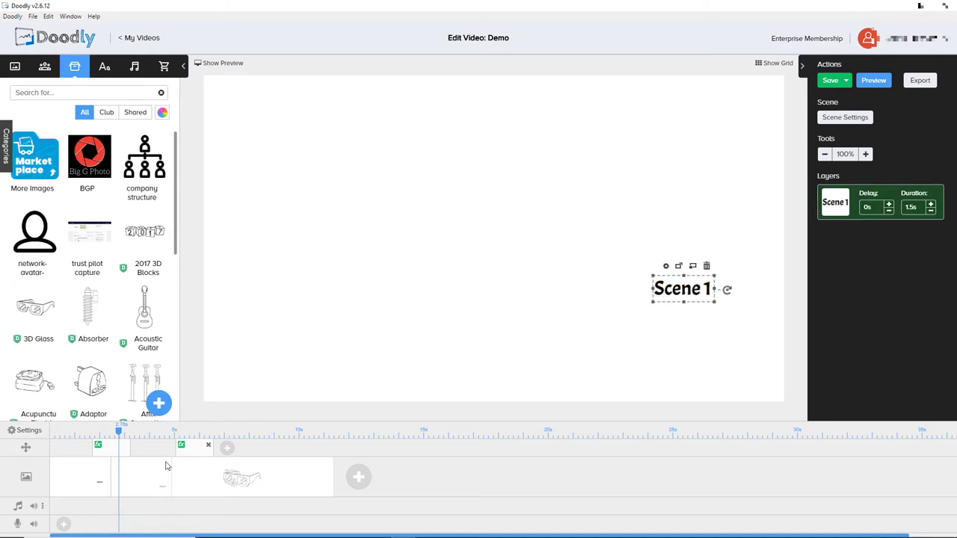
click(105, 435)
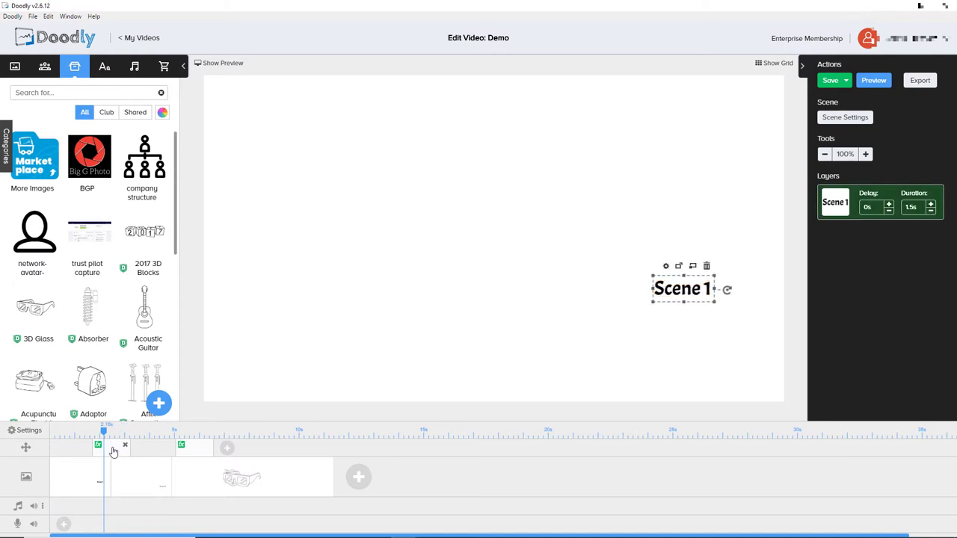
click(112, 447)
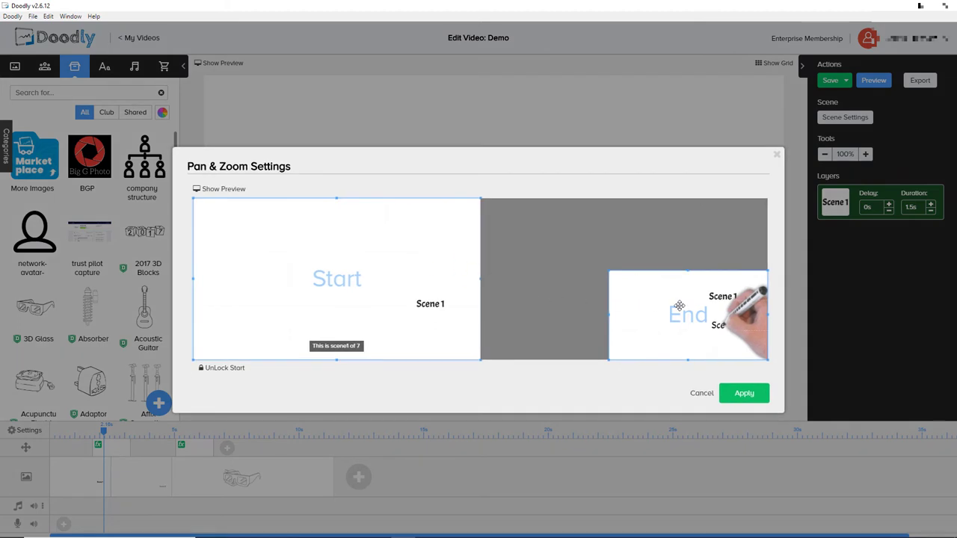
click(735, 397)
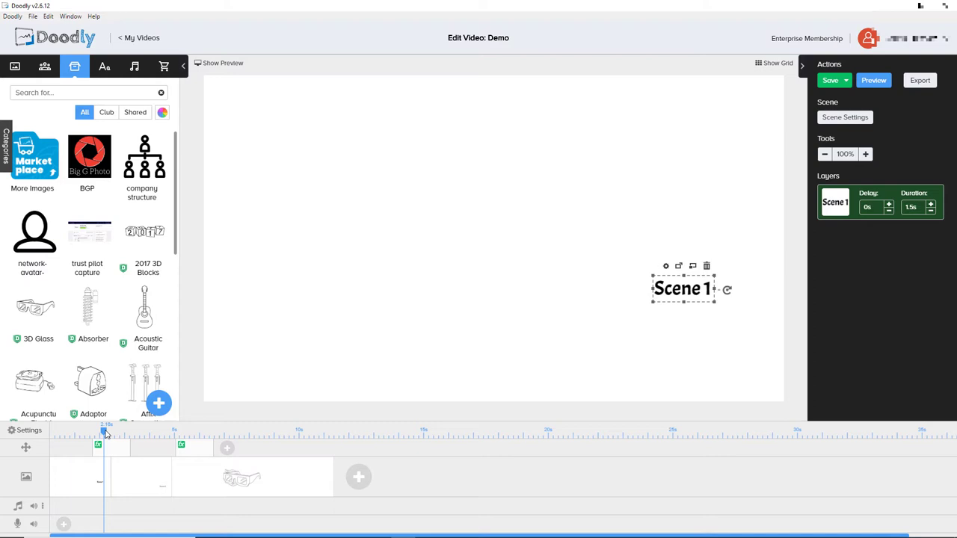
drag(105, 433, 75, 432)
Step: Preview the video from the start and pause while the adaptor plug is drawn
click(873, 81)
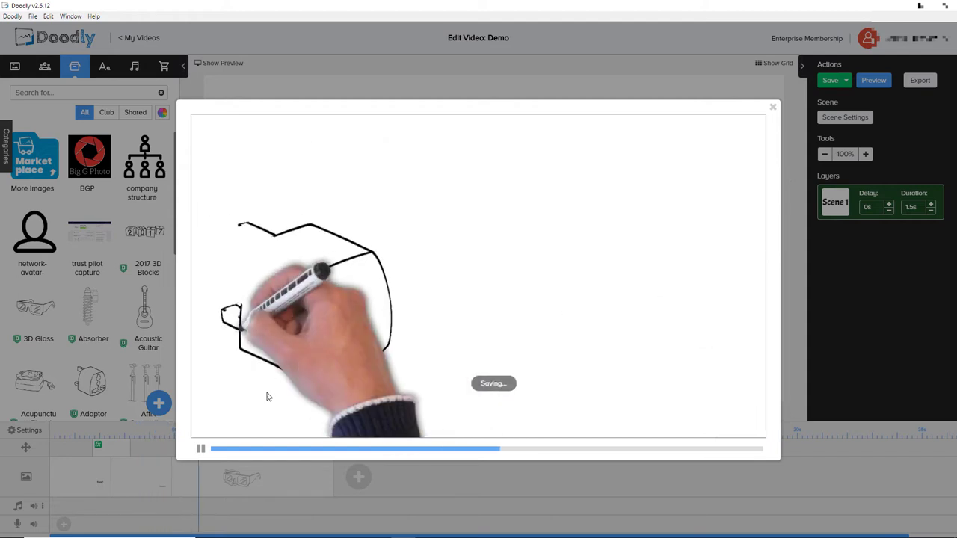
click(200, 450)
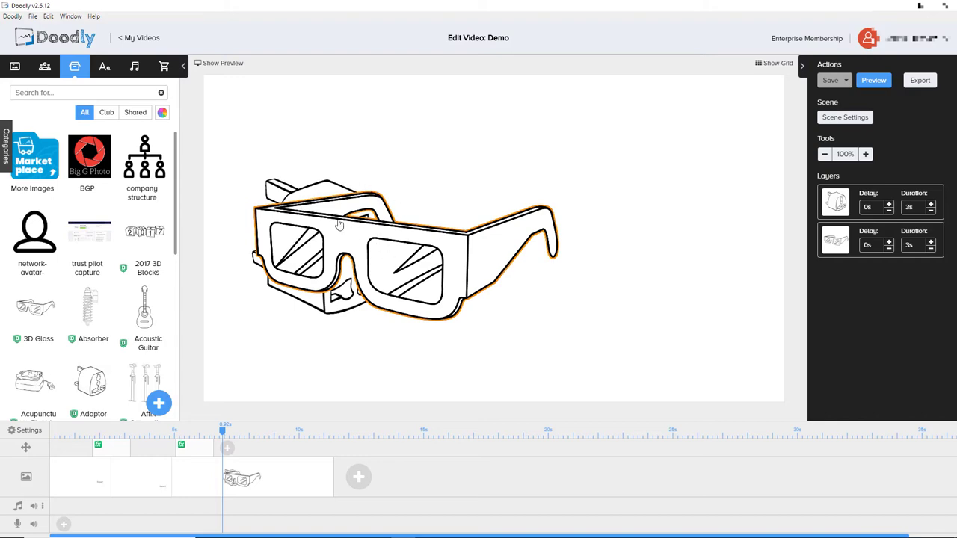
Step: Set the video's erase mode to Smart Mode, apply it, and watch the resulting preview
click(267, 373)
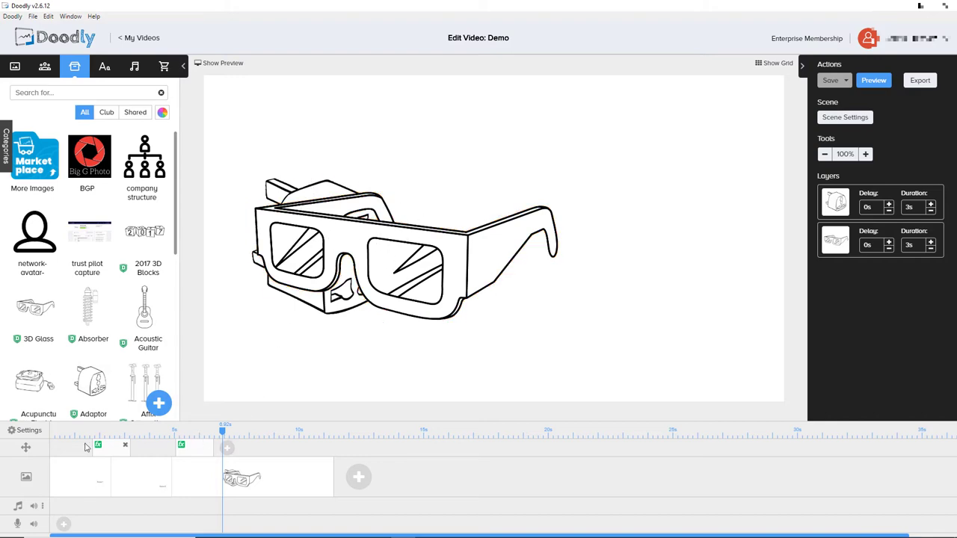
click(29, 430)
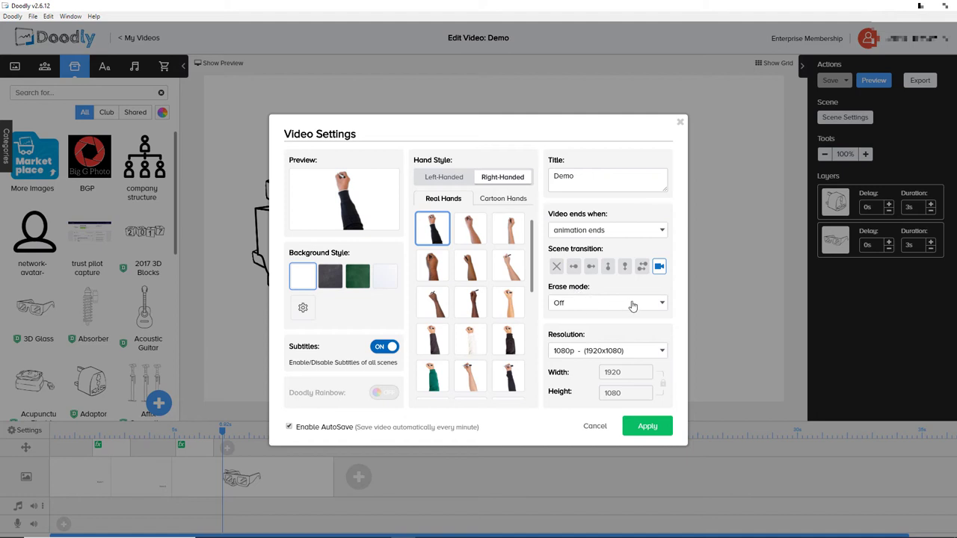
click(578, 303)
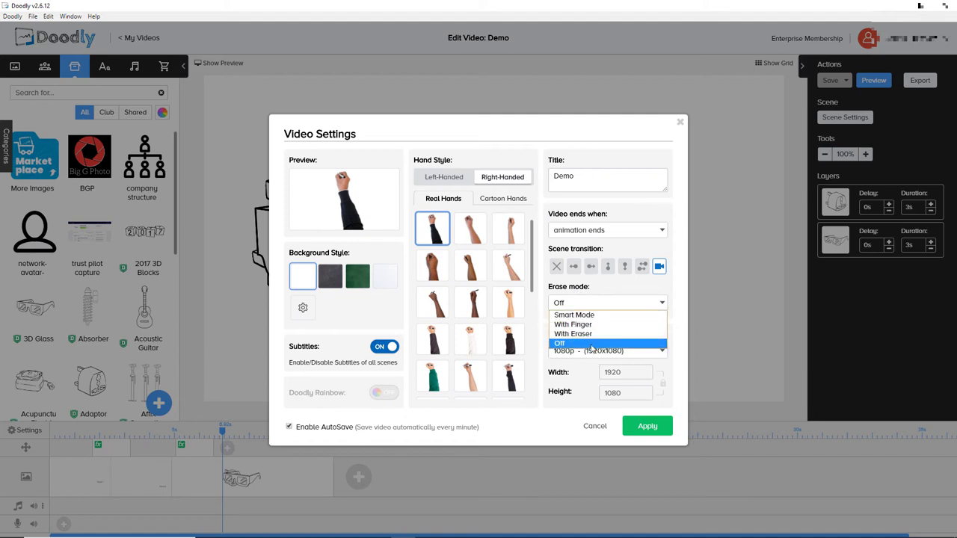
click(602, 315)
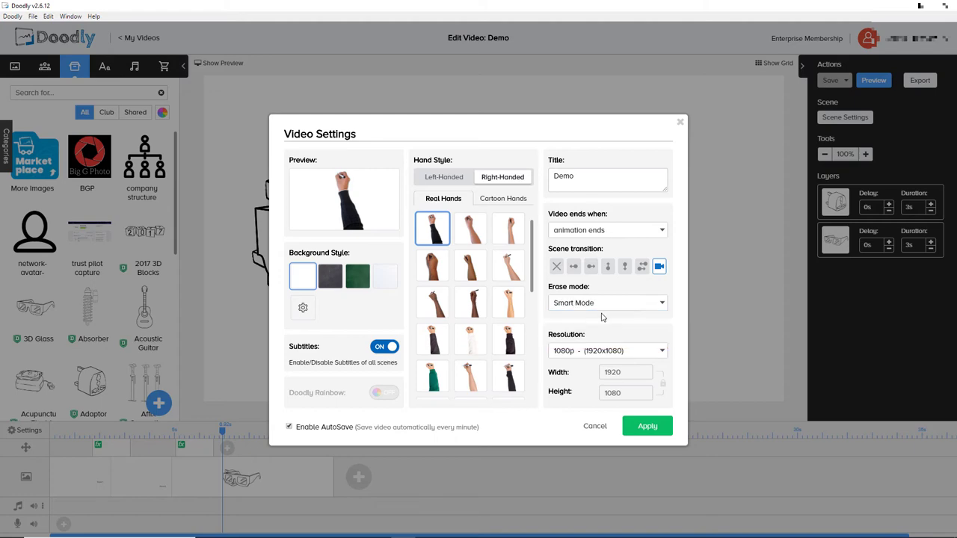
click(645, 426)
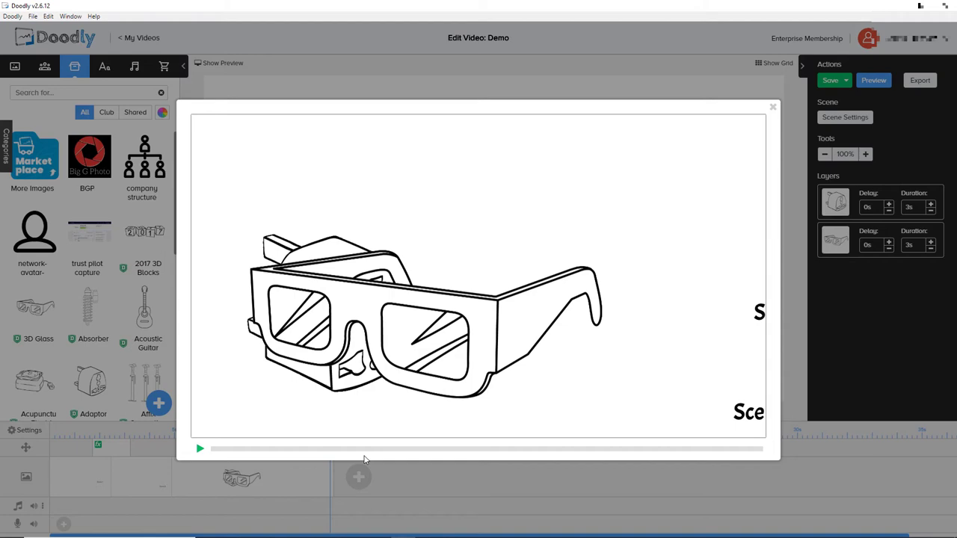
click(772, 107)
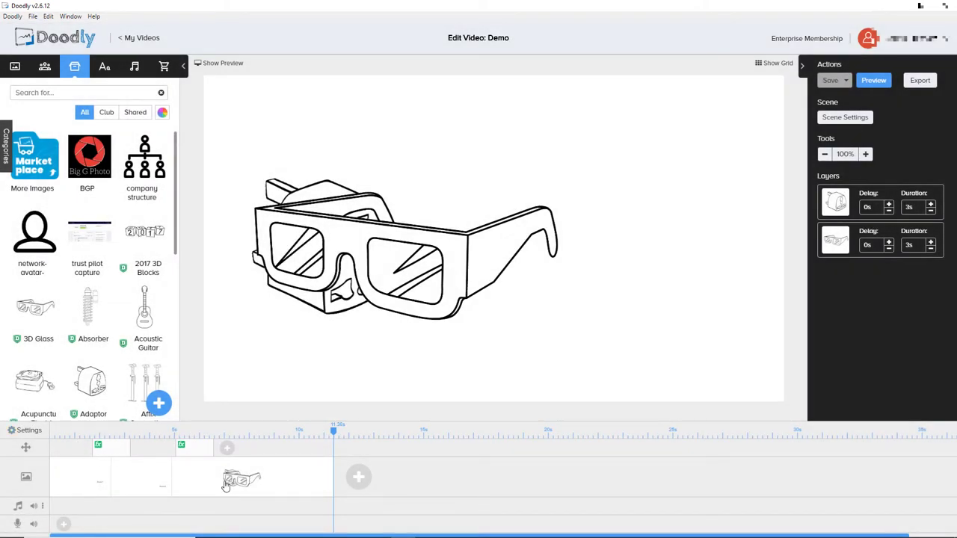
Step: Turn the erase mode Off, apply it, and preview the scene clip from an earlier point
click(11, 430)
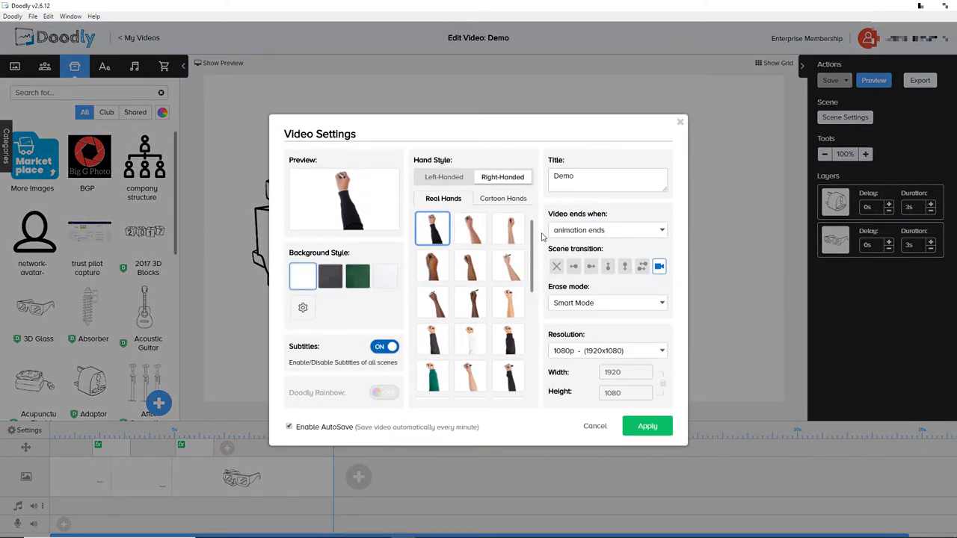
click(592, 301)
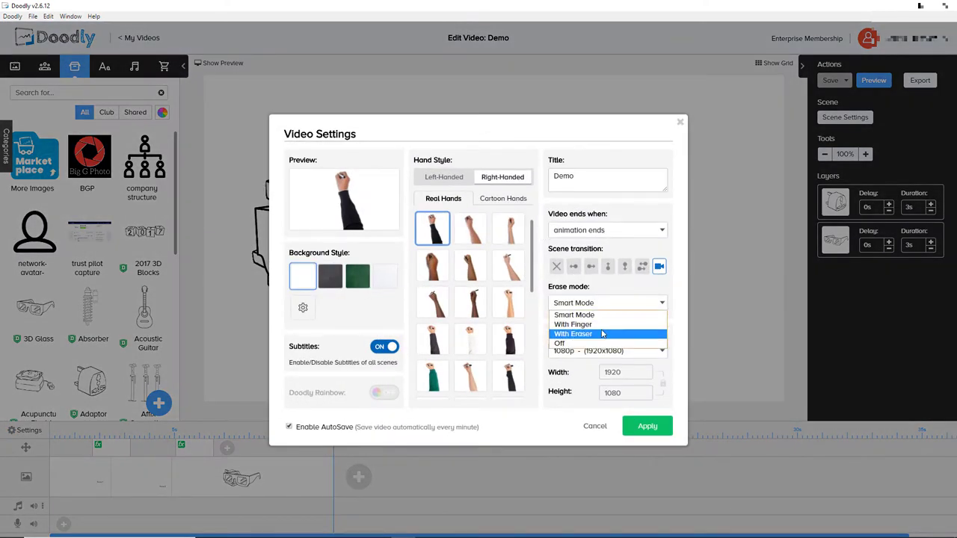
click(601, 344)
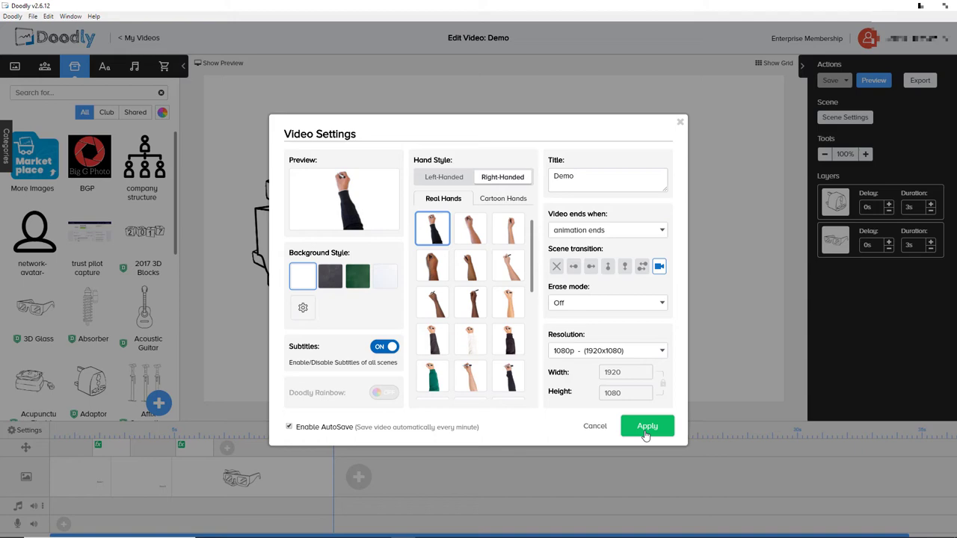
click(646, 427)
click(191, 432)
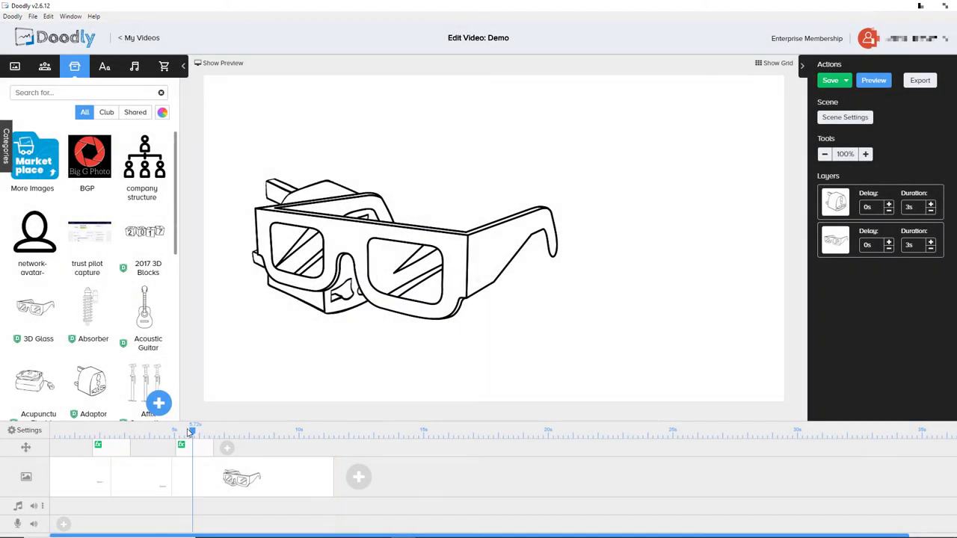
right_click(275, 484)
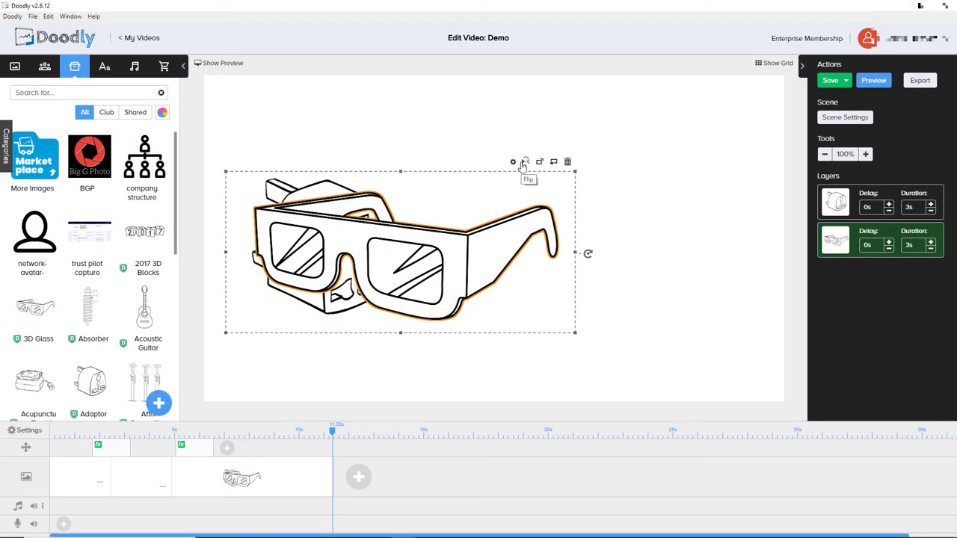
click(525, 162)
click(526, 163)
click(513, 163)
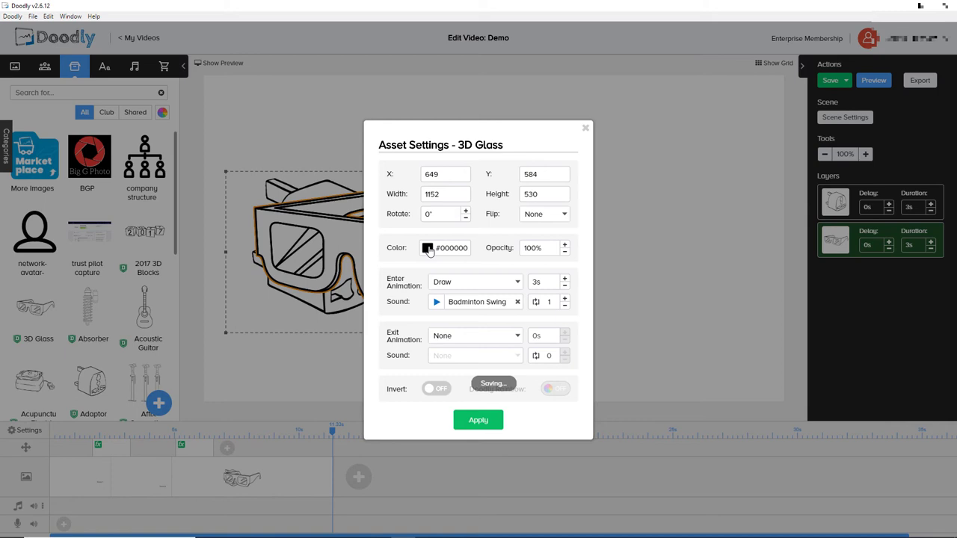
click(427, 248)
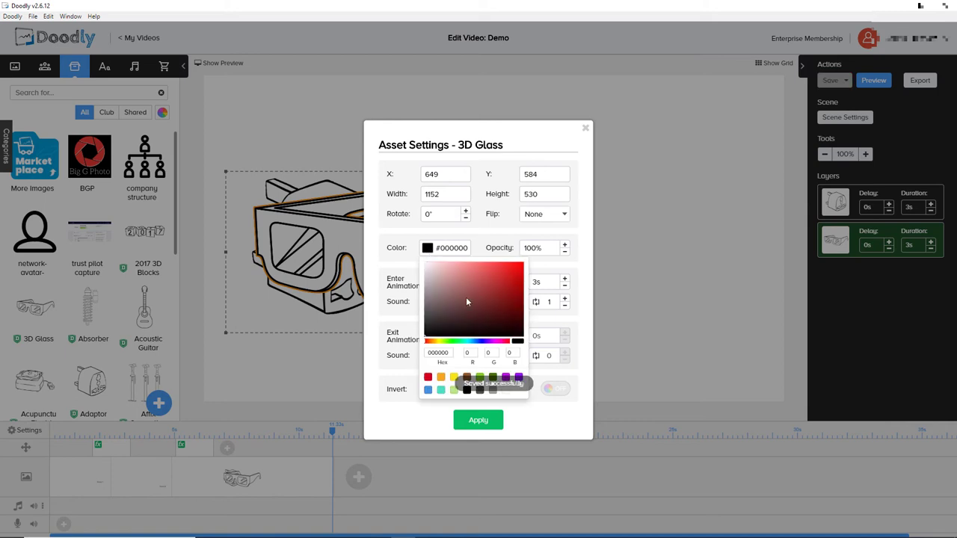
click(440, 379)
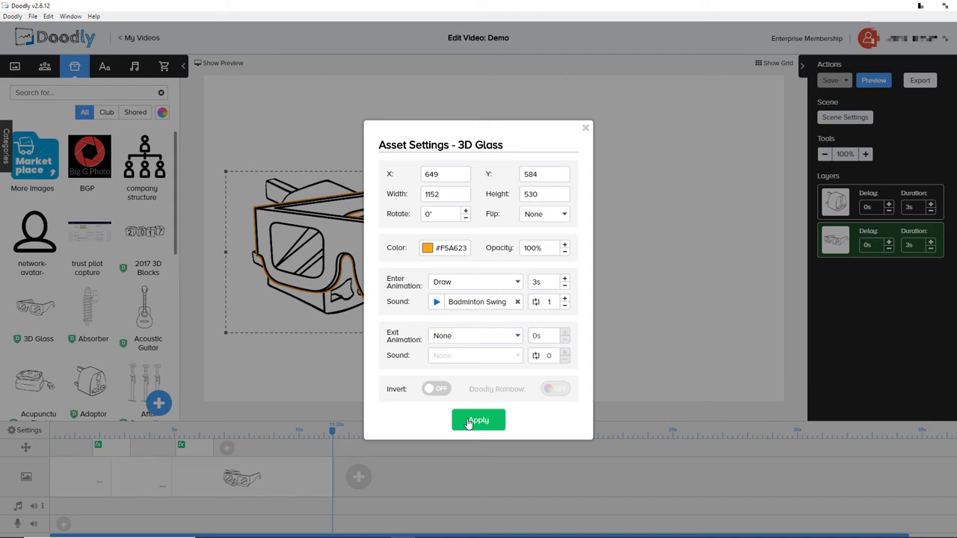
click(468, 421)
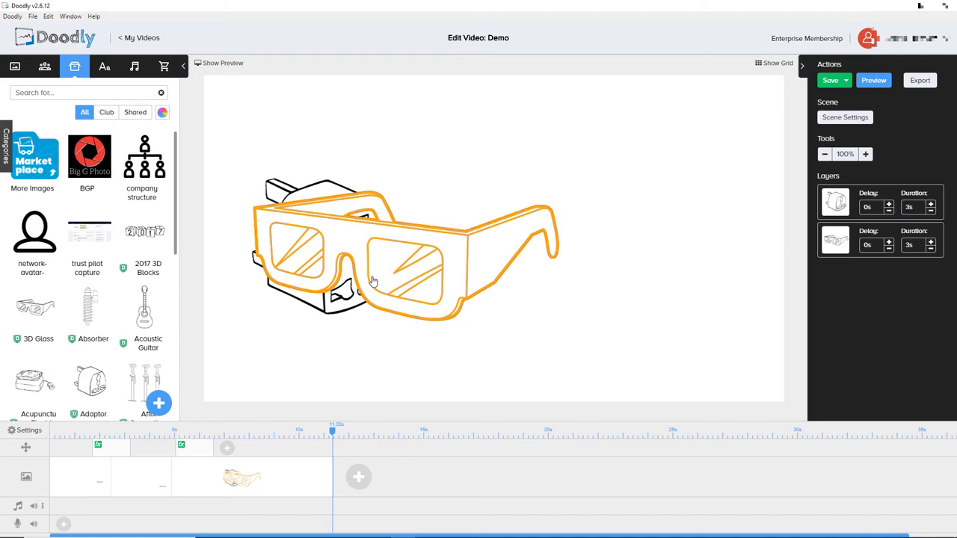
click(373, 281)
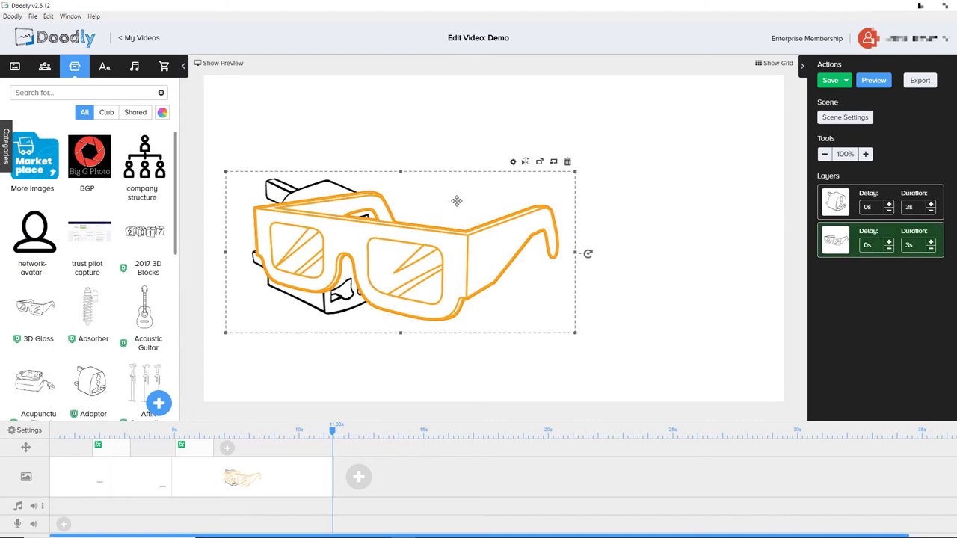
click(513, 163)
click(459, 251)
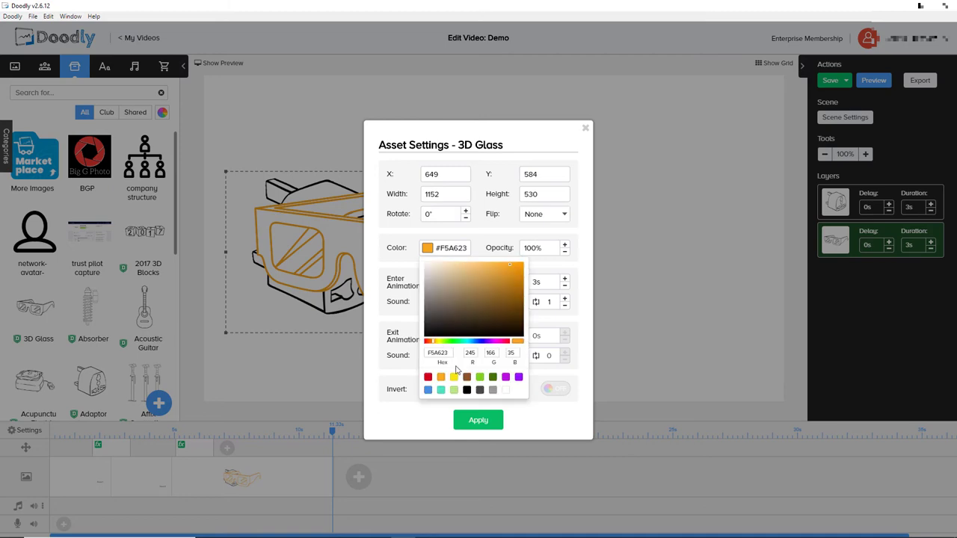
click(466, 391)
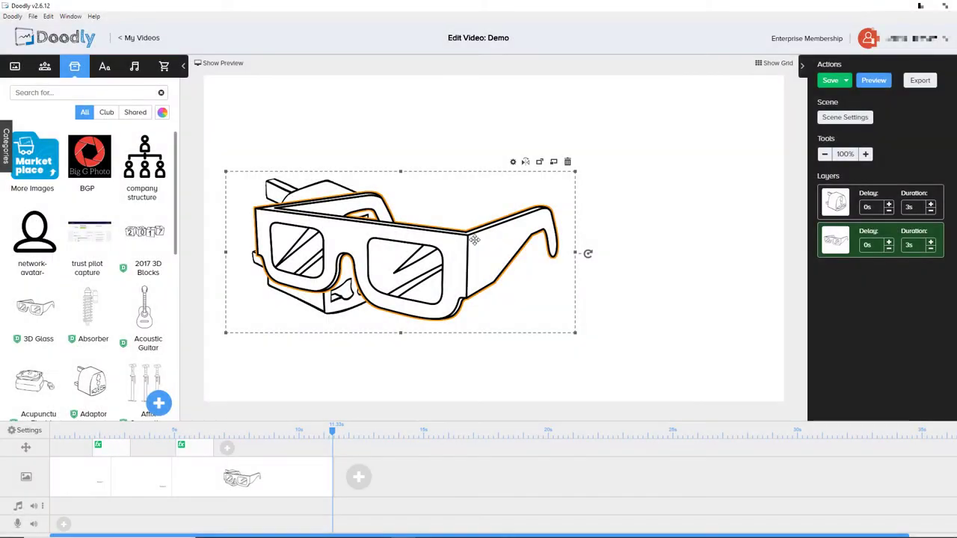
Step: Keep the 3D glasses' Draw entrance, add the Broken Glass sound with repeat count 2, and apply
click(513, 162)
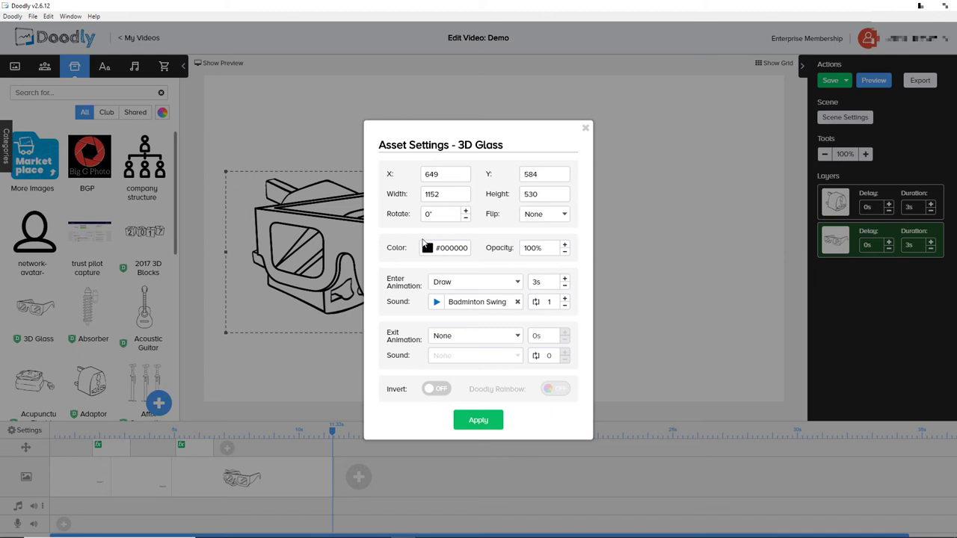
click(497, 280)
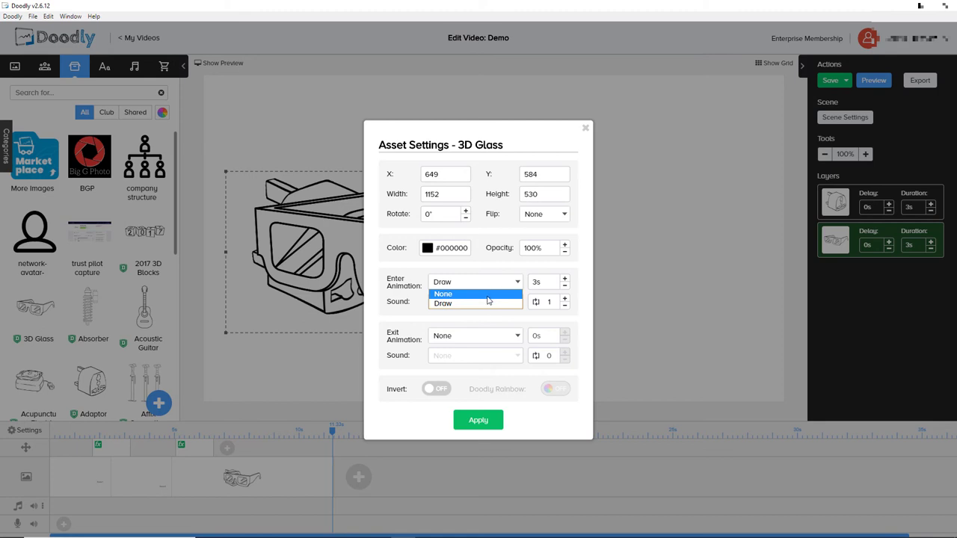
click(482, 305)
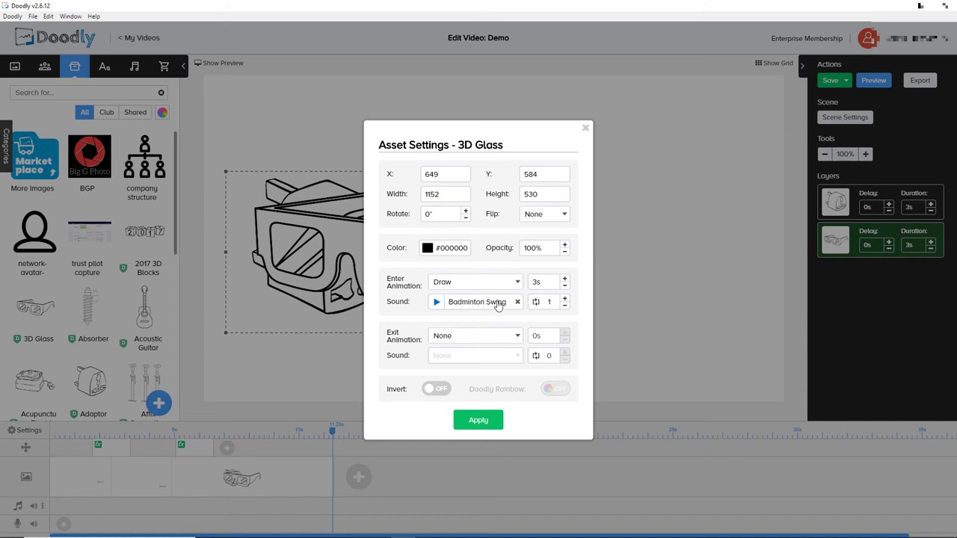
click(492, 304)
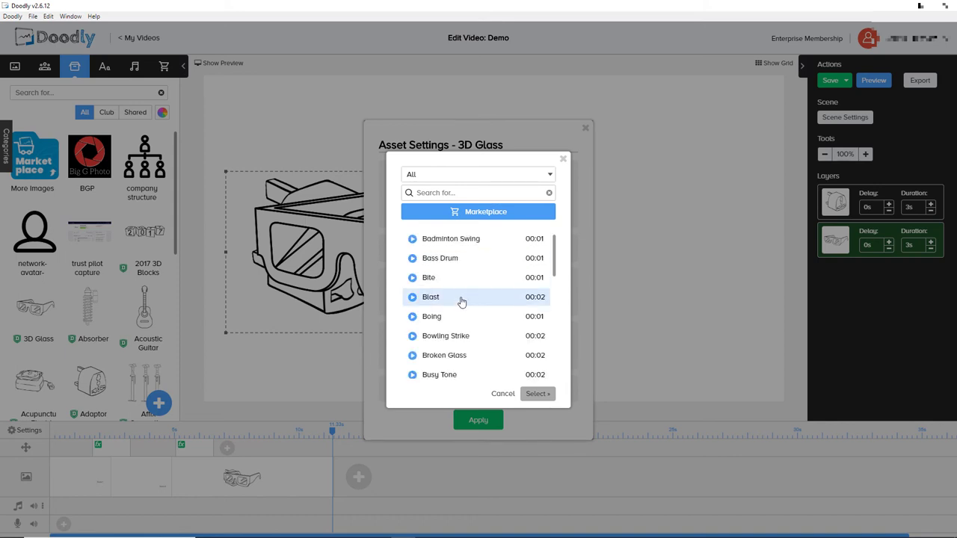
click(459, 358)
click(533, 394)
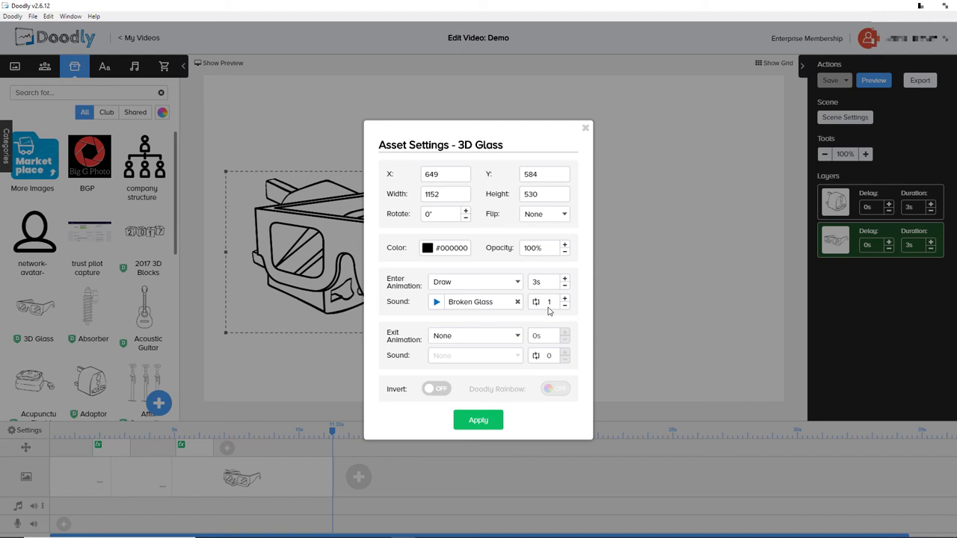
scroll(550, 304, down, 1)
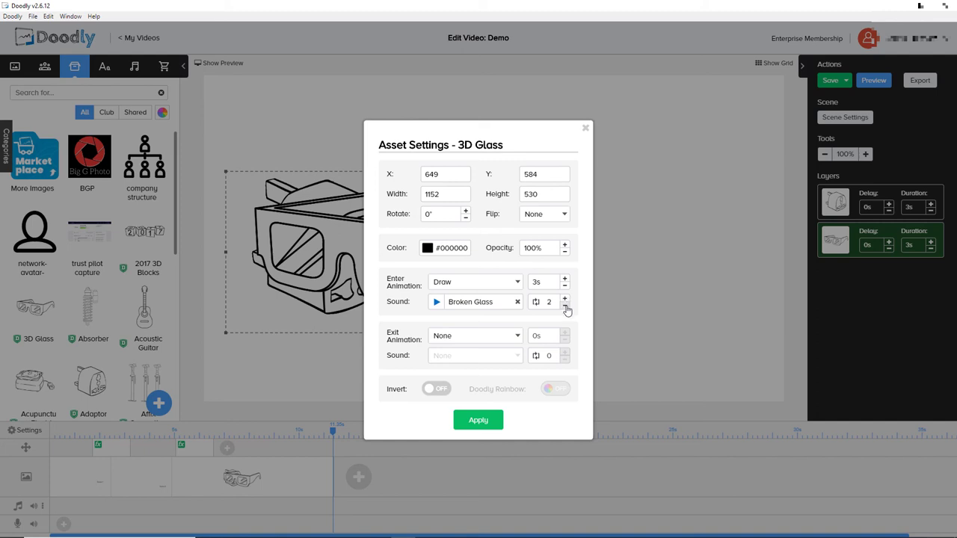
click(497, 424)
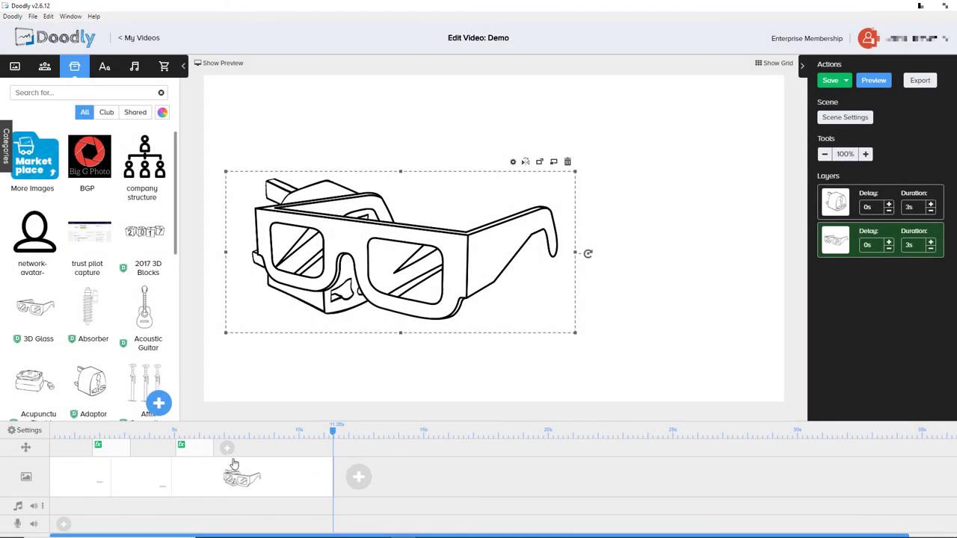
click(221, 433)
right_click(210, 490)
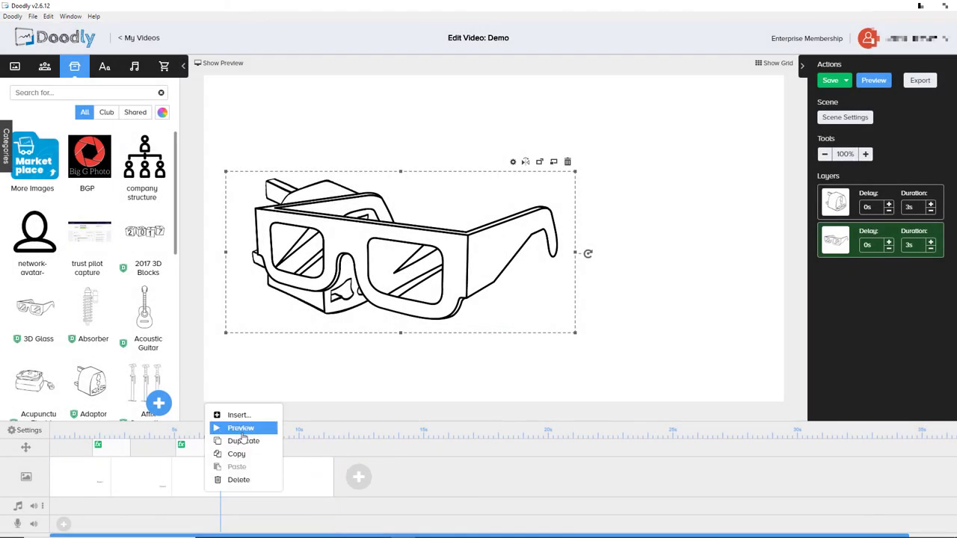
click(242, 430)
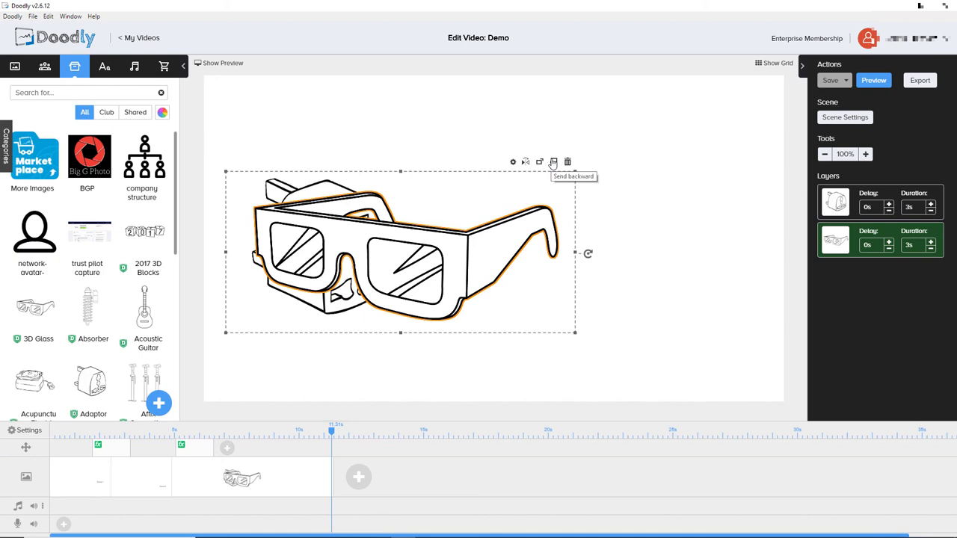
click(553, 162)
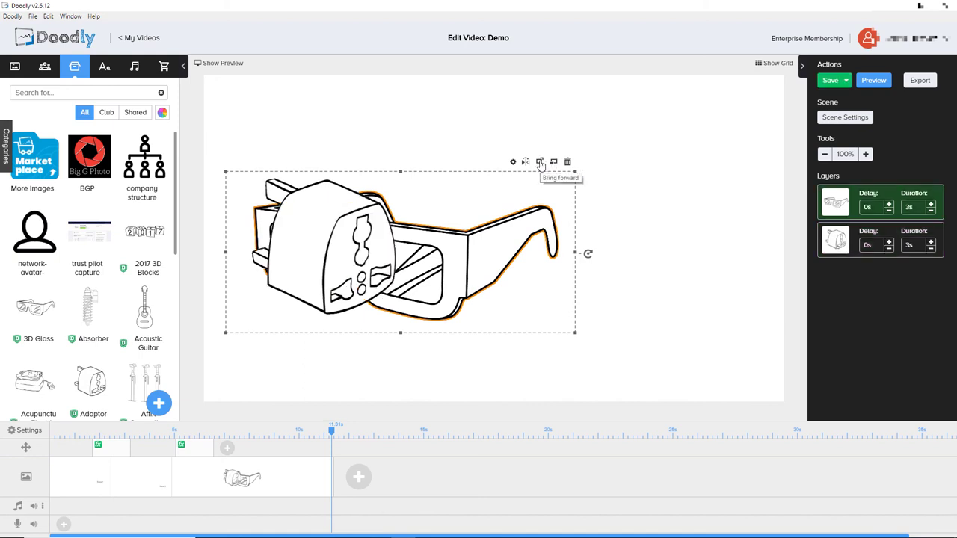
click(540, 163)
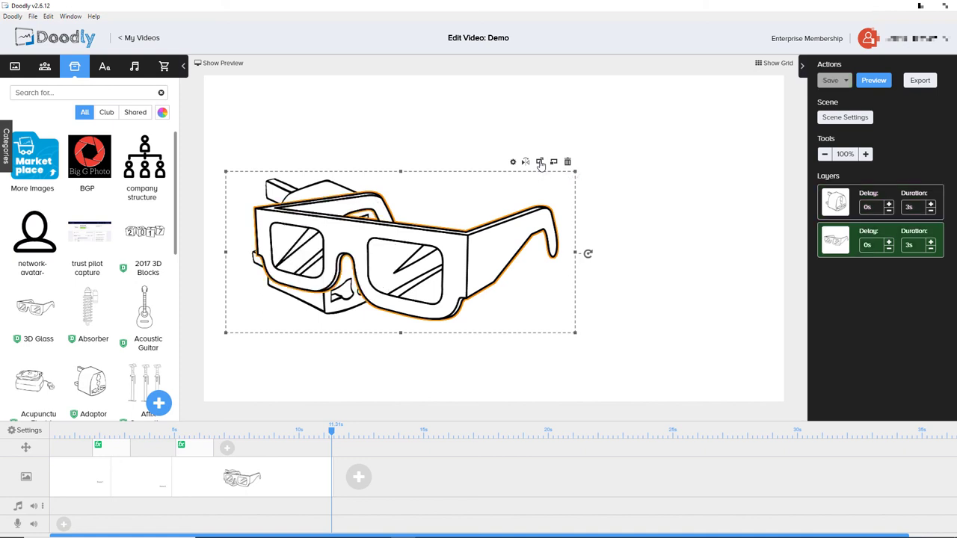